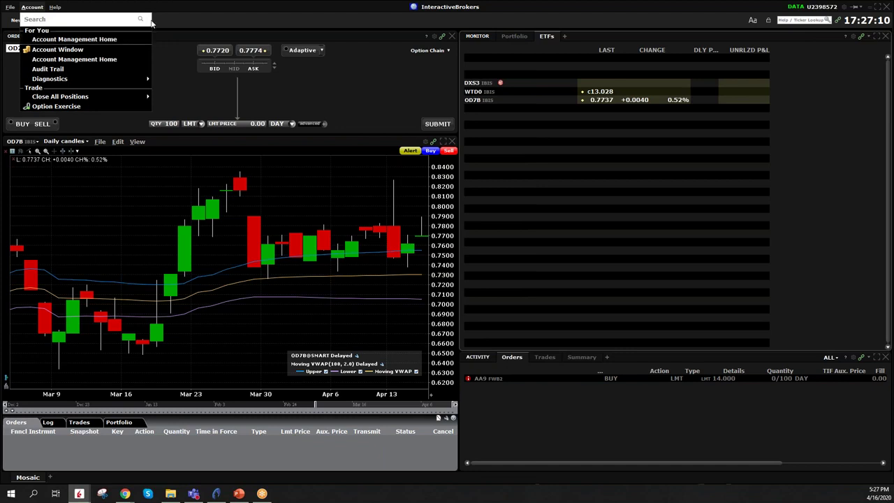
Close the Account menu and open the Account Management navigation panel in Chrome.
click(294, 6)
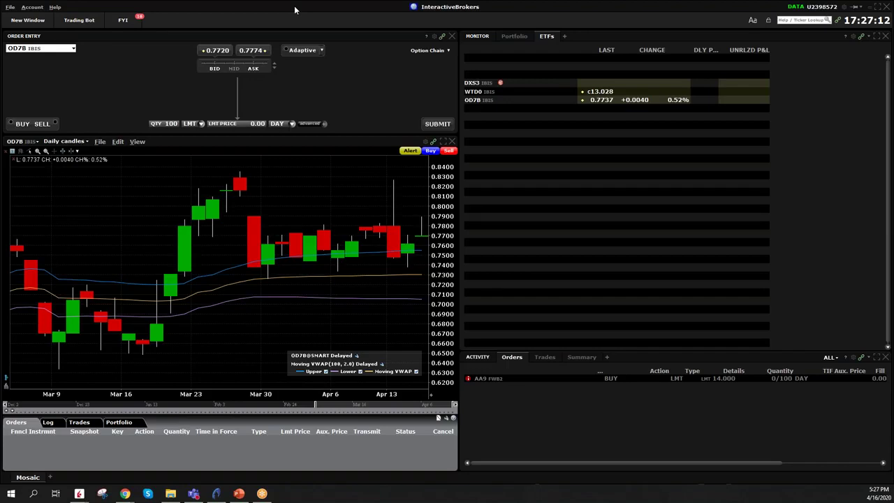
key(alt+Tab)
click(127, 61)
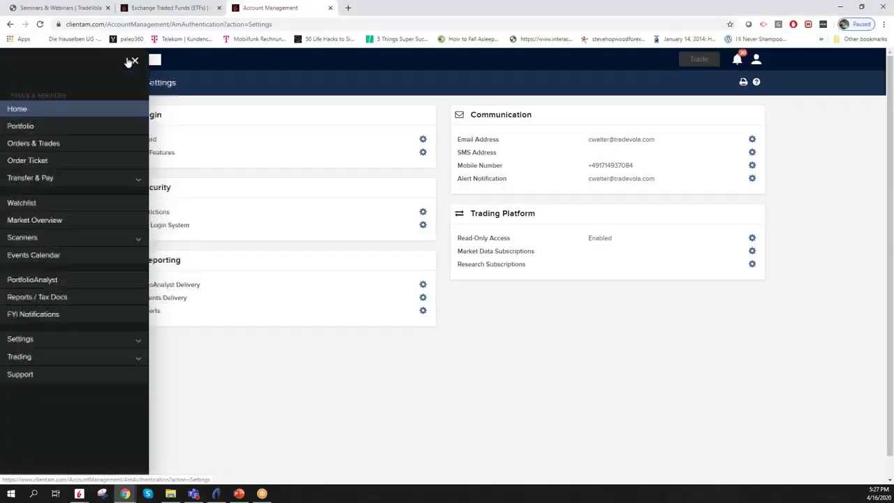
Go to Settings > Account Settings and open the MiFID Client Category configuration.
click(54, 342)
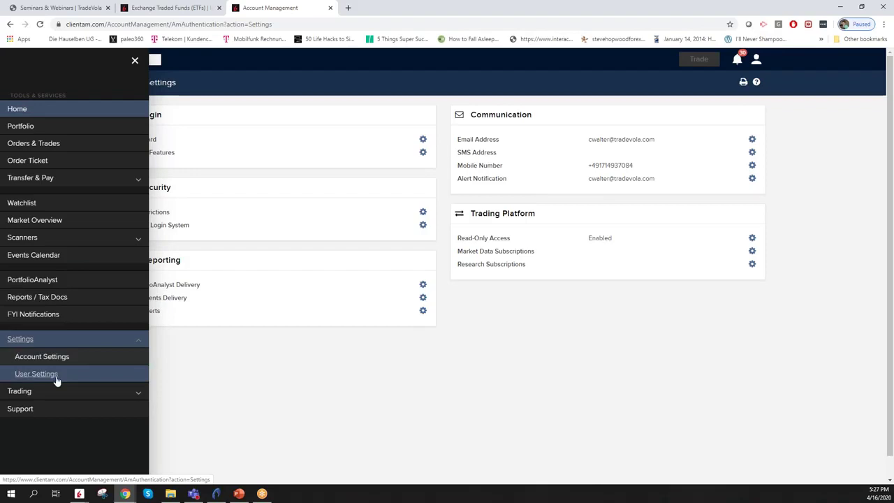
click(55, 359)
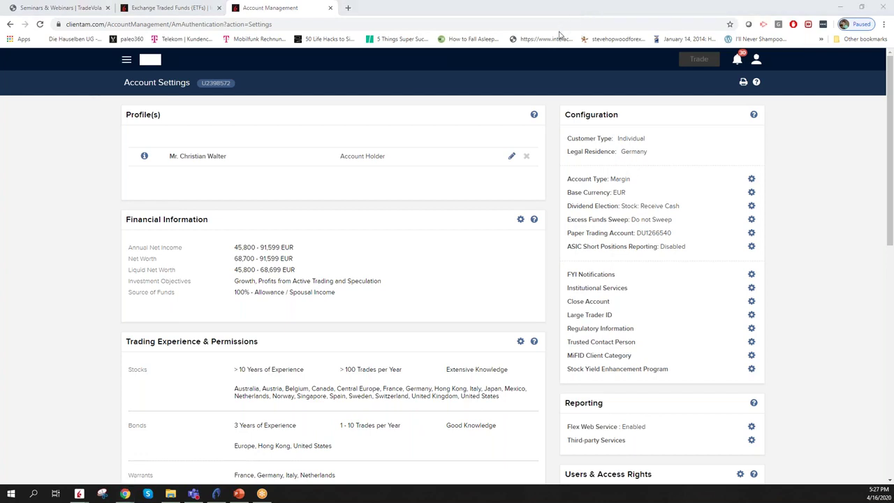
mouse_move(565, 363)
mouse_down()
mouse_move(753, 362)
mouse_move(762, 344)
mouse_move(571, 340)
mouse_move(569, 359)
mouse_up()
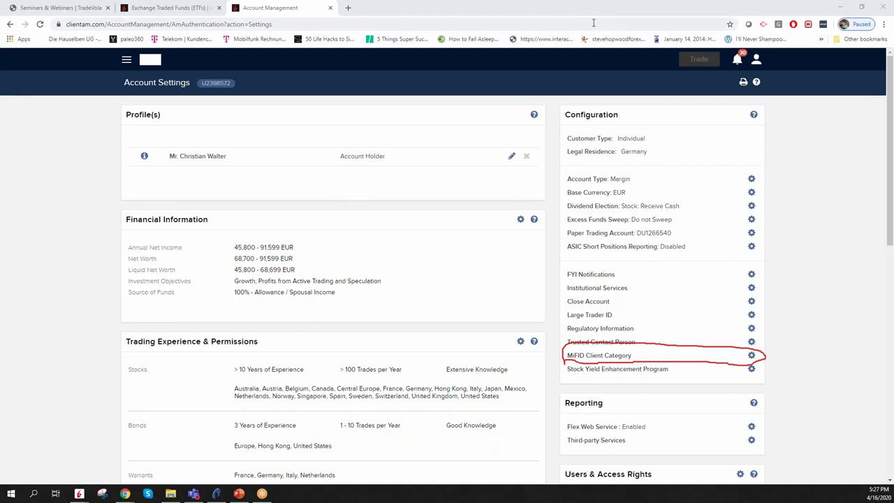
key(ctrl+shift+c)
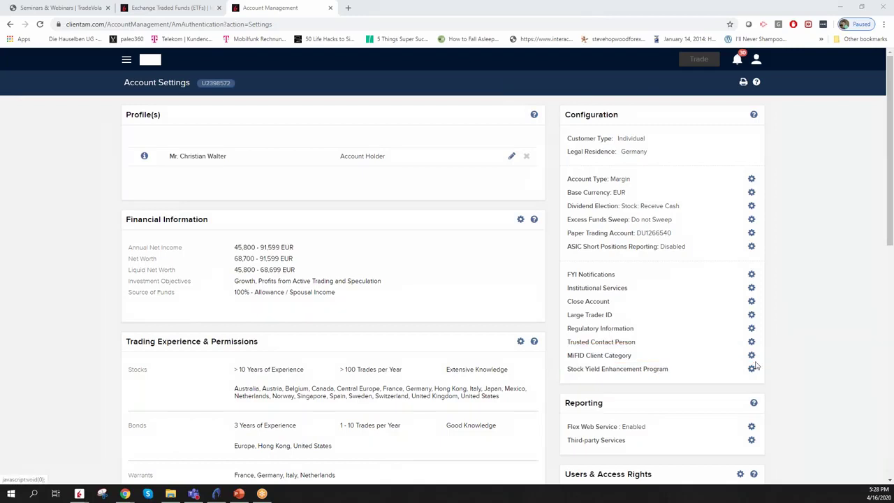
click(752, 355)
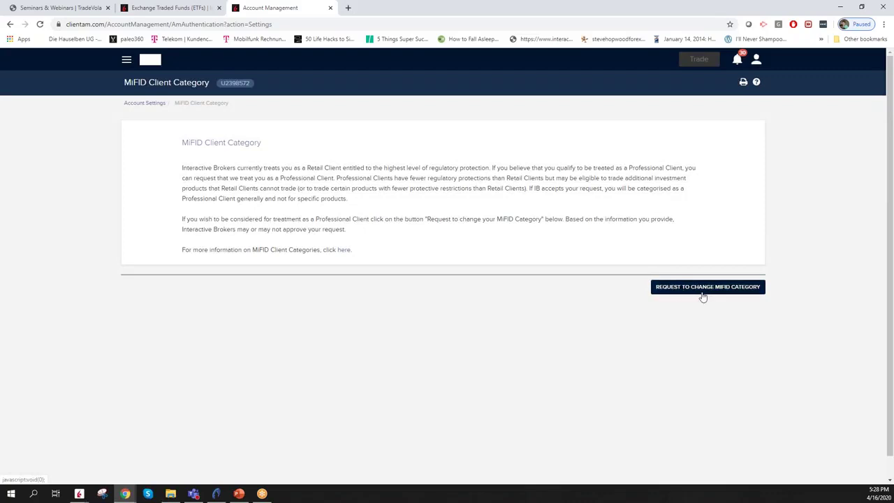
Request a change of MiFID category to Professional Client.
click(704, 297)
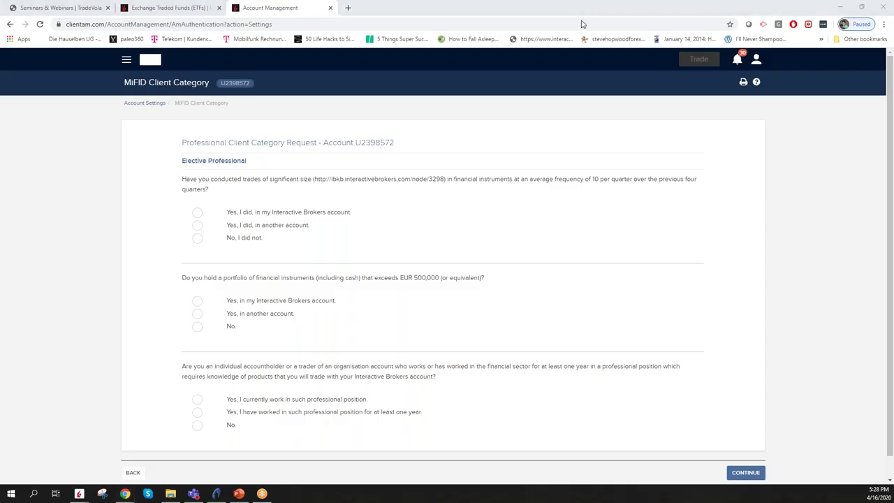
Underline the EUR 500,000, 10-trades-per-quarter and one-year work criteria, then minimize Chrome.
drag(362, 285, 445, 283)
drag(555, 183, 688, 183)
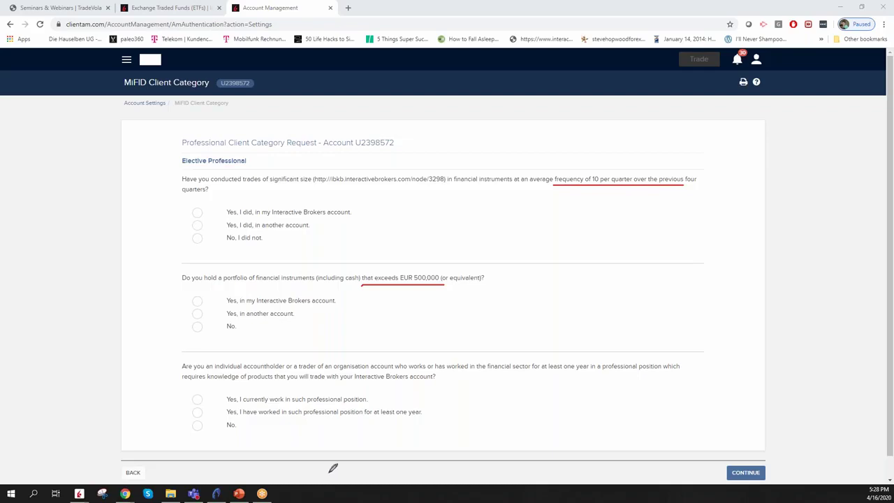
drag(498, 369, 598, 368)
key(Escape)
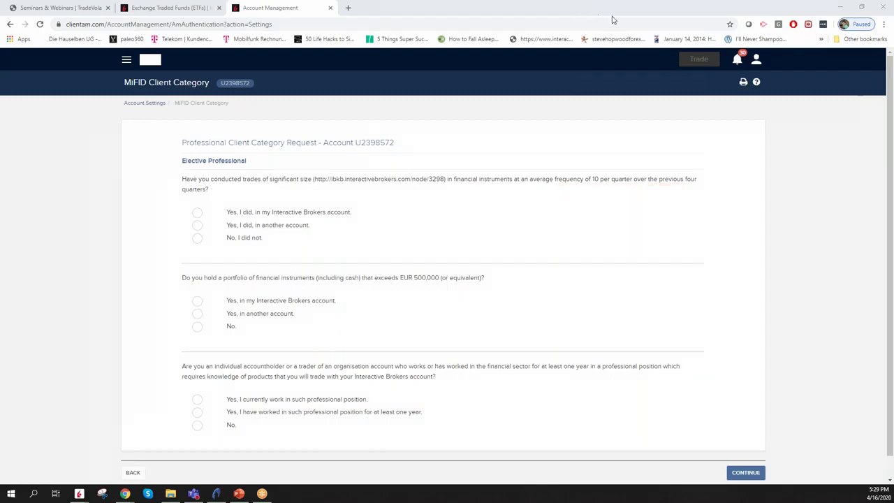
click(842, 10)
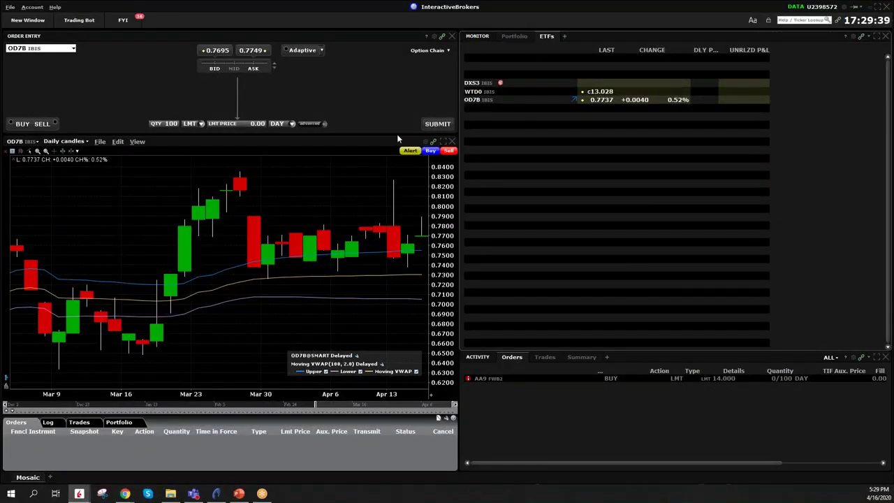
Add the SPDR S&P 500 (SPY) stock contract to the ETFs watchlist.
click(478, 134)
text(SPY)
key(Return)
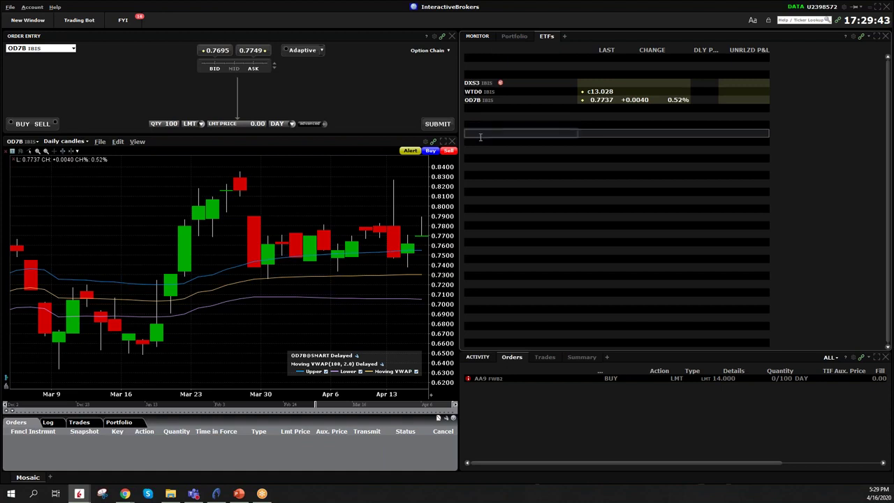
key(Return)
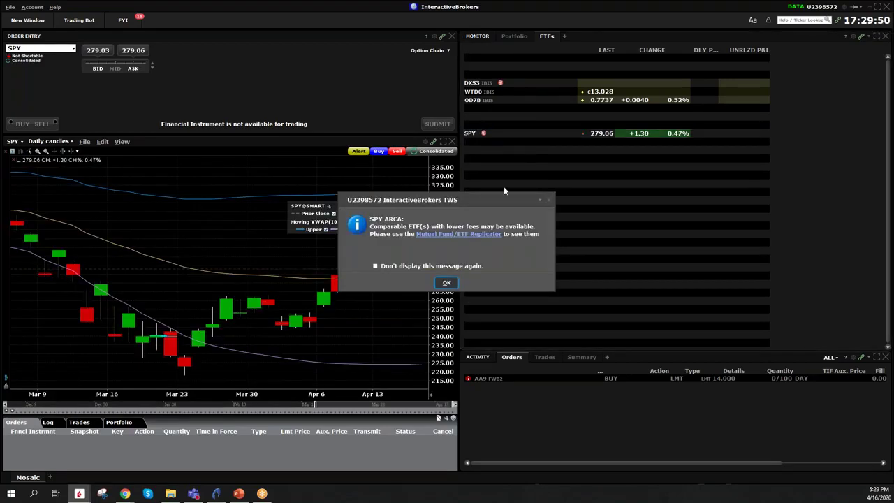
click(550, 200)
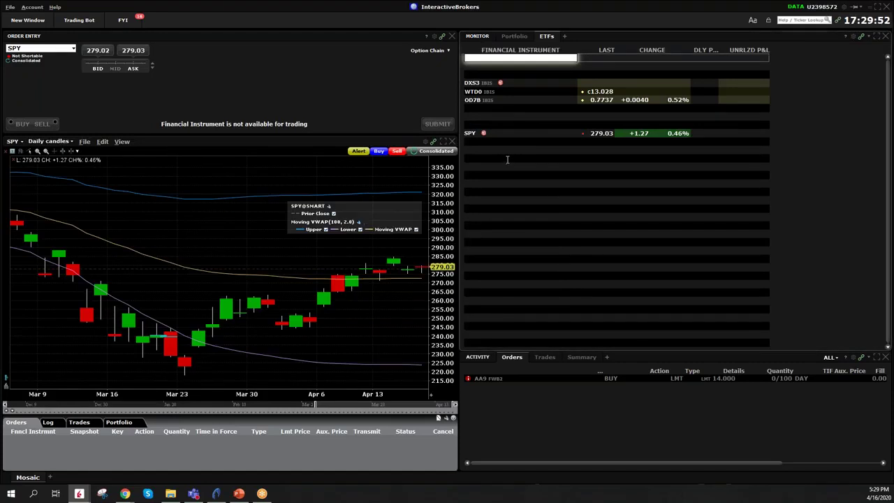
Circle SPY's warning icon, the not-available-for-trading message and the DXS3 label, then clear them.
click(471, 135)
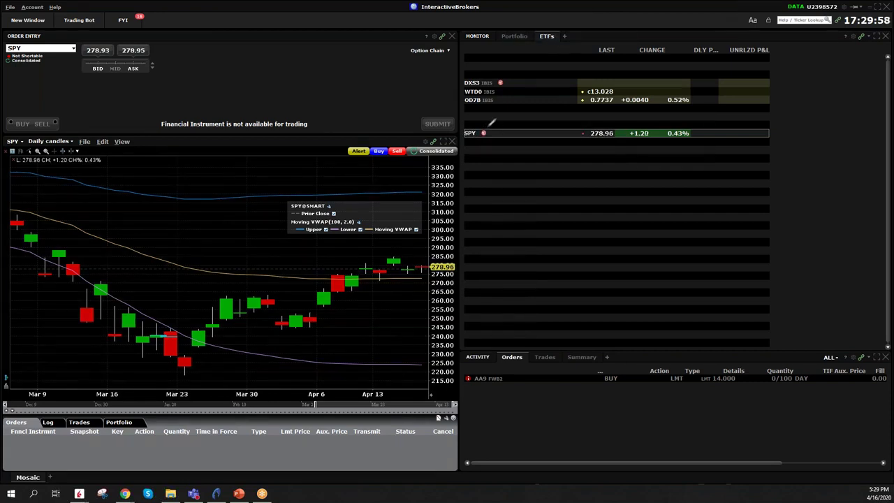
mouse_move(483, 136)
mouse_down()
mouse_move(498, 129)
mouse_move(492, 120)
mouse_move(482, 127)
mouse_up()
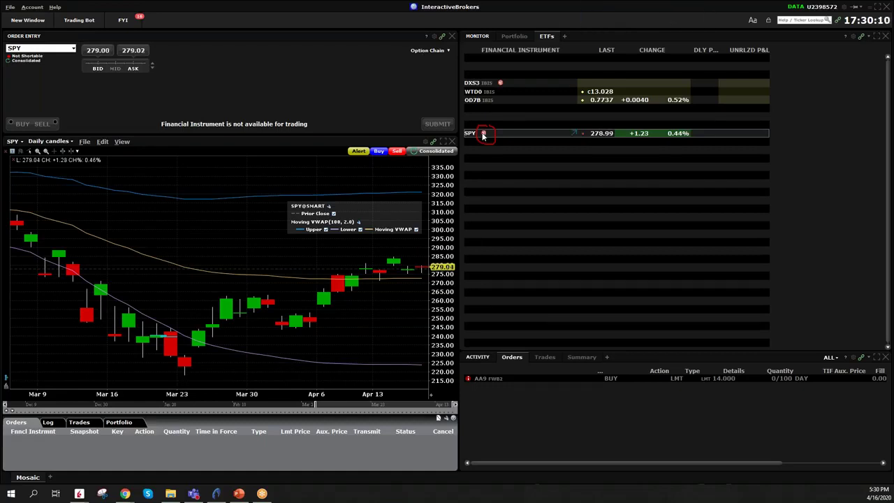
mouse_move(484, 135)
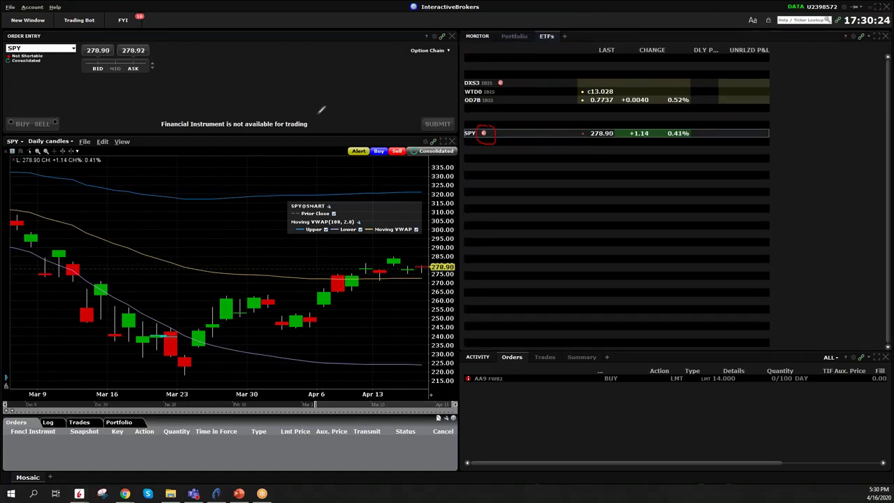
mouse_move(316, 110)
mouse_down()
mouse_move(166, 109)
mouse_move(155, 130)
mouse_move(199, 143)
mouse_move(300, 141)
mouse_move(325, 126)
mouse_move(320, 112)
mouse_up()
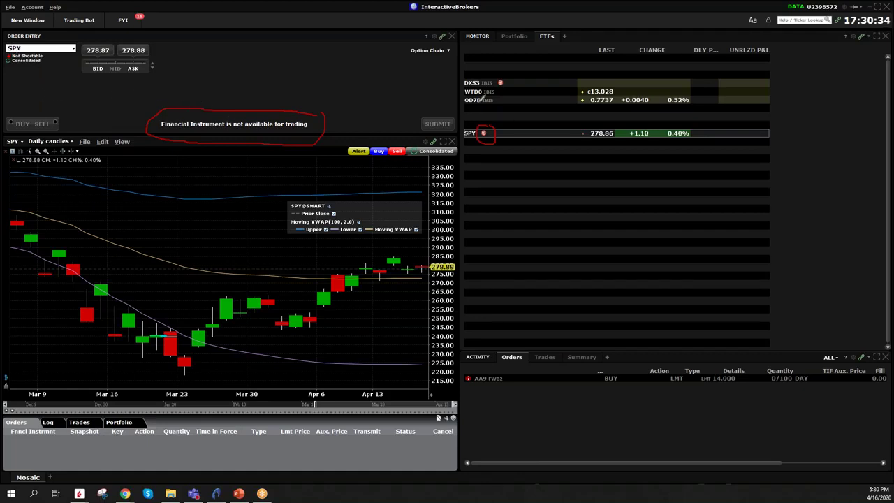
mouse_move(504, 78)
mouse_down()
mouse_move(461, 78)
mouse_move(505, 81)
mouse_move(483, 77)
mouse_up()
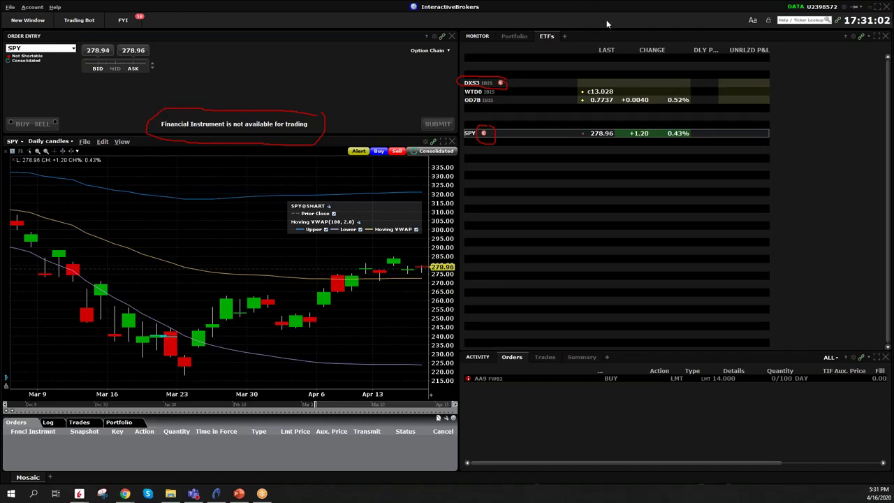
key(e)
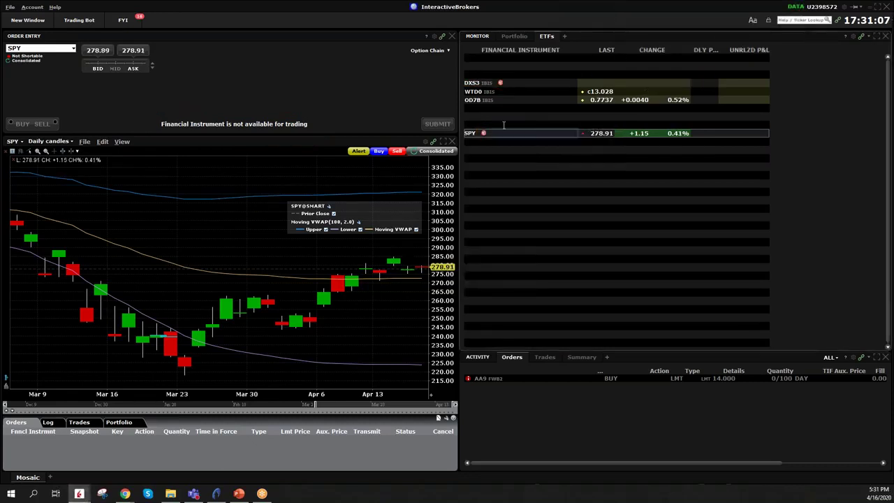
click(481, 141)
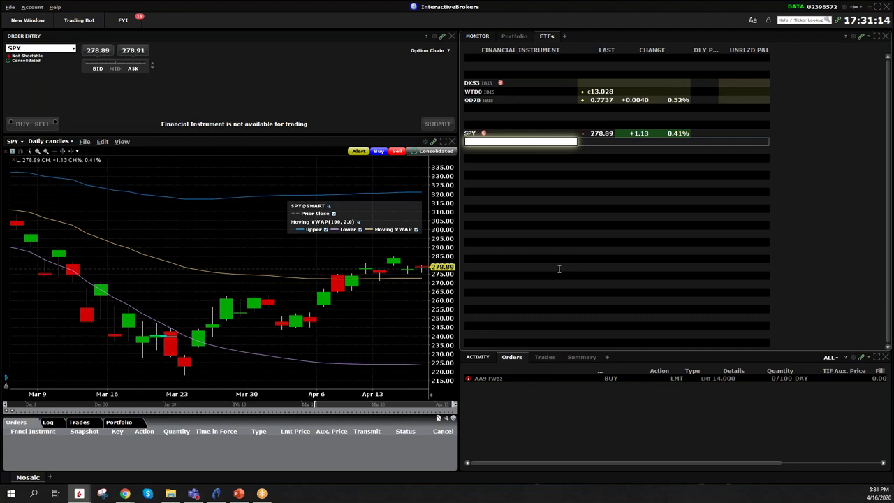
Add the iShares Silver Trust (SLV) stock to the ETFs watchlist.
text(lv)
key(Return)
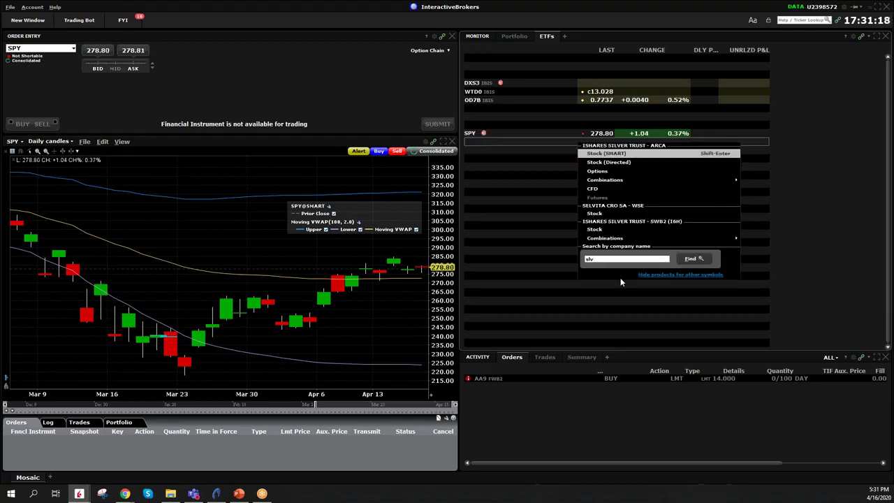
key(Return)
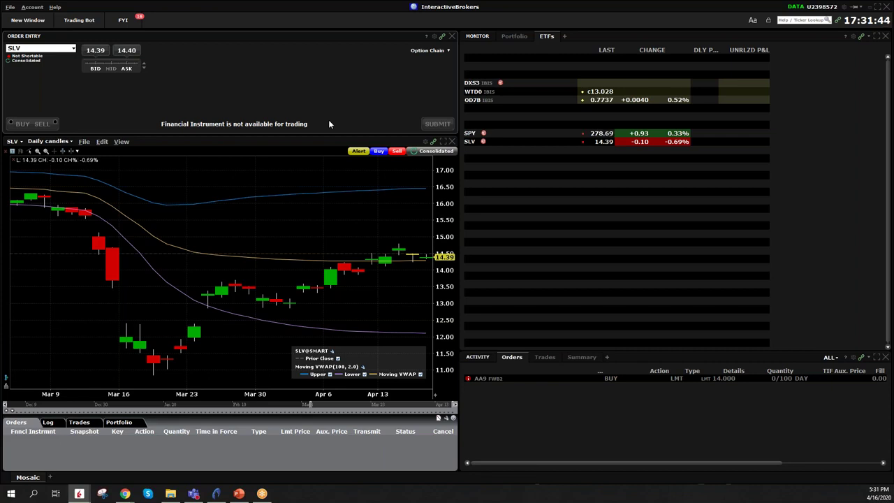
Bring up the OptionTrader window with SLV's option chain and maximize it.
click(196, 495)
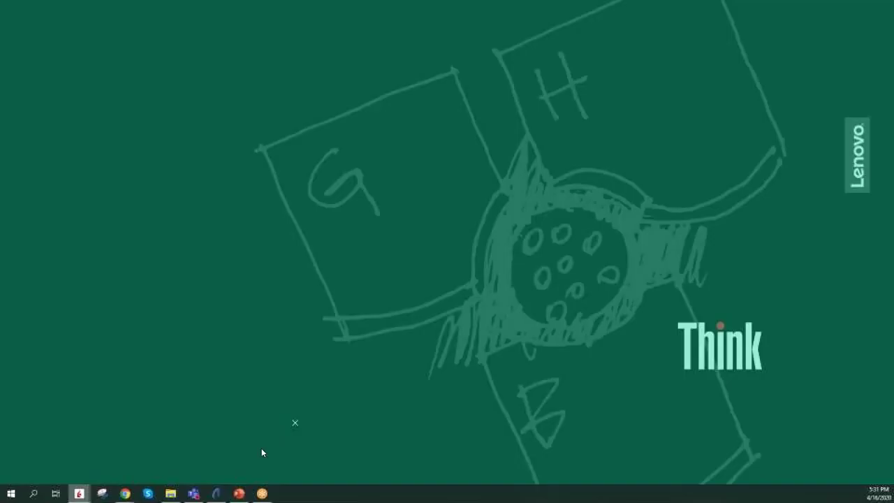
click(261, 448)
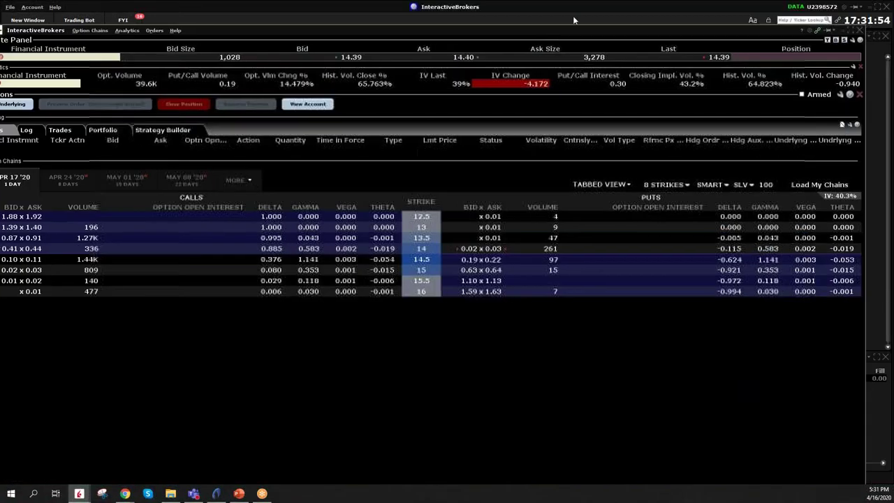
double_click(572, 19)
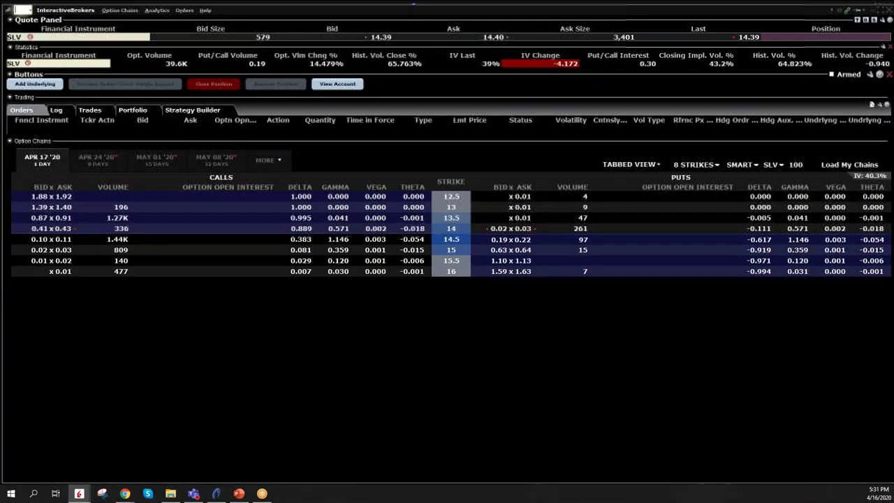
Restore the SLV option chain from the taskbar and circle the APR 17 '20 tab and 14.38 last price.
click(880, 11)
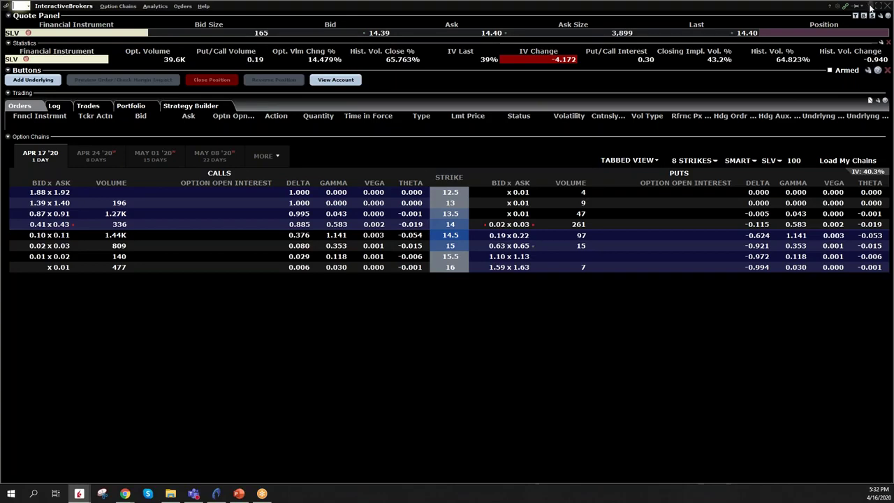
click(872, 6)
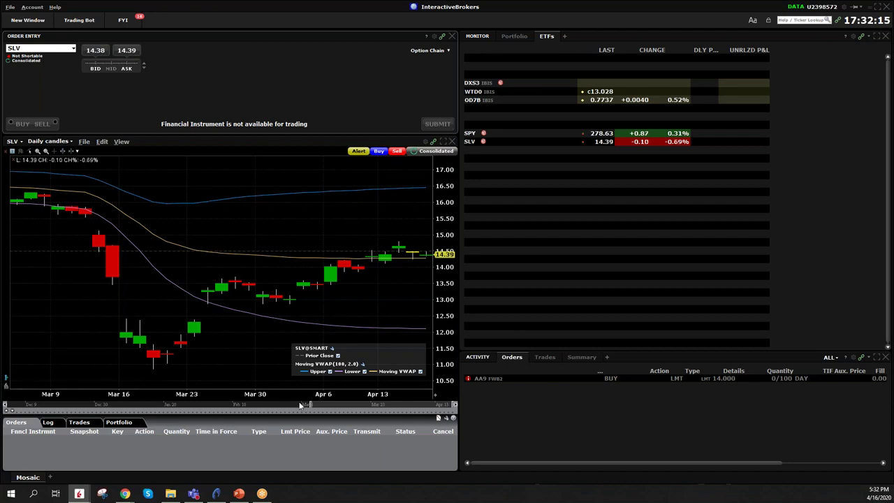
mouse_move(79, 493)
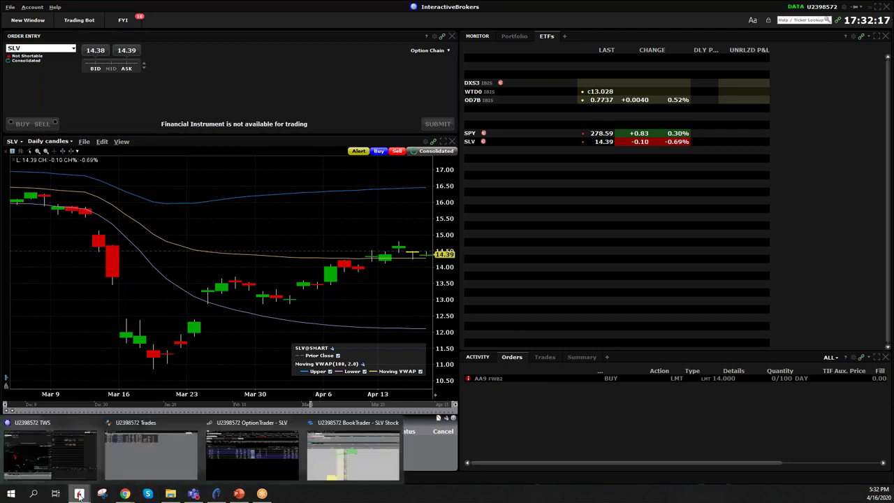
click(233, 465)
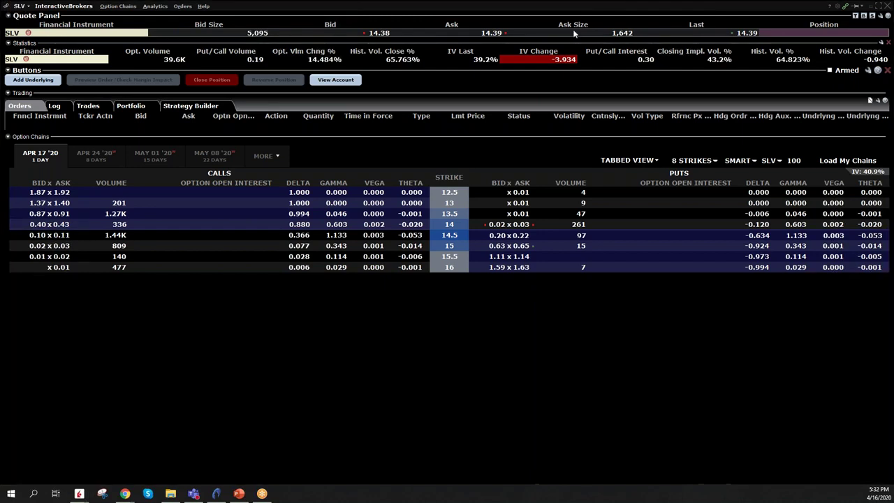
mouse_move(66, 143)
mouse_down()
mouse_move(14, 145)
mouse_move(50, 159)
mouse_move(68, 146)
mouse_up()
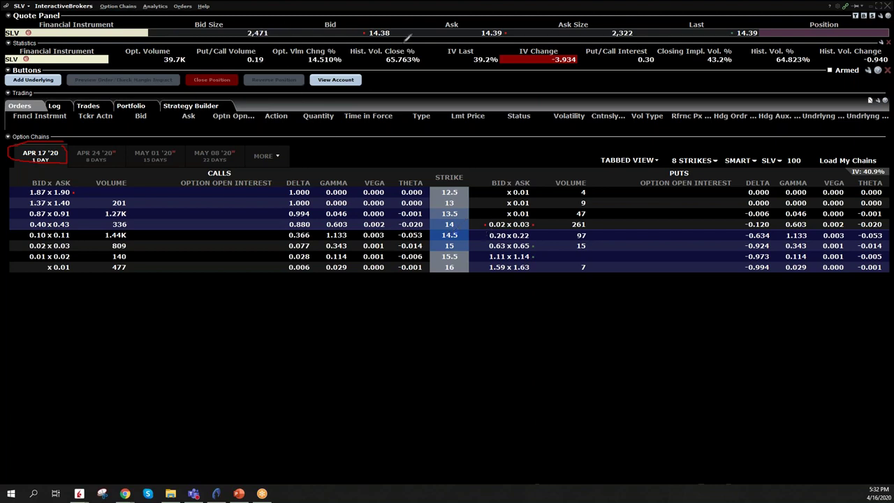
mouse_move(767, 30)
mouse_down()
mouse_move(716, 39)
mouse_move(770, 39)
mouse_move(772, 25)
mouse_up()
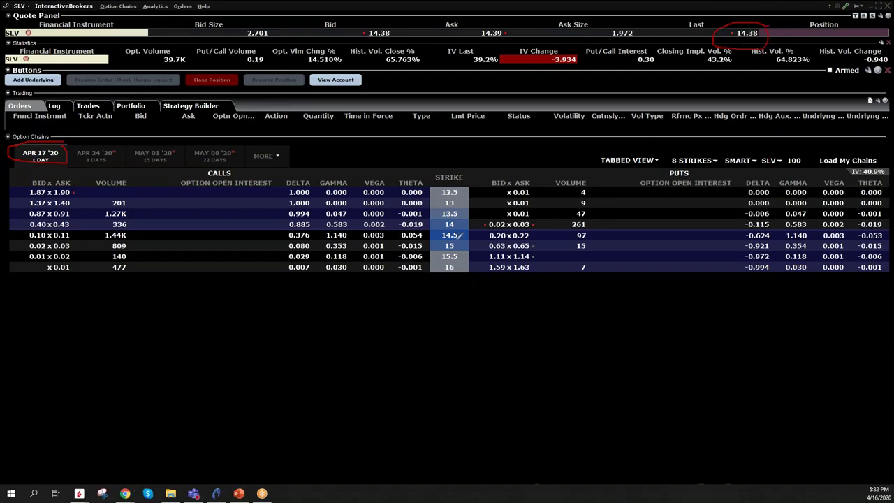
Underline the 14-strike put's 0.02 x 0.03 quote.
mouse_move(524, 230)
mouse_down()
mouse_move(439, 236)
mouse_move(533, 239)
mouse_move(535, 225)
mouse_up()
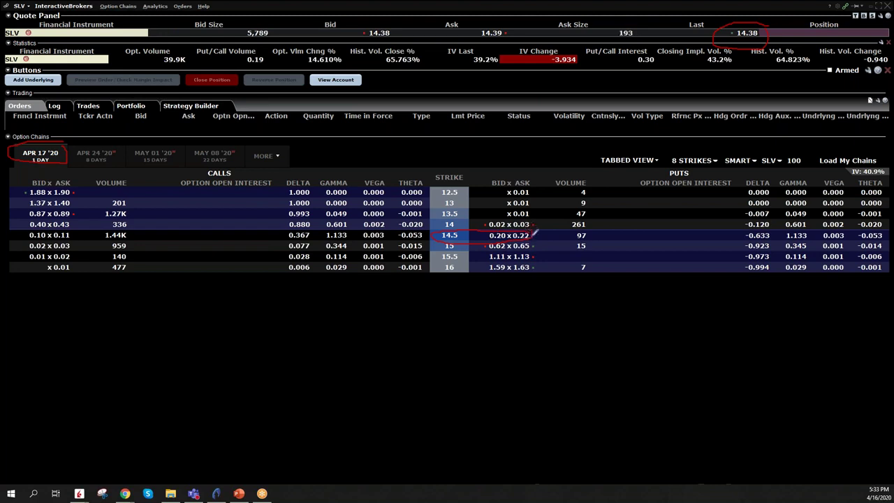
Handwrite 14,5 − 0,20 in the empty area below the option chain.
drag(326, 364, 355, 384)
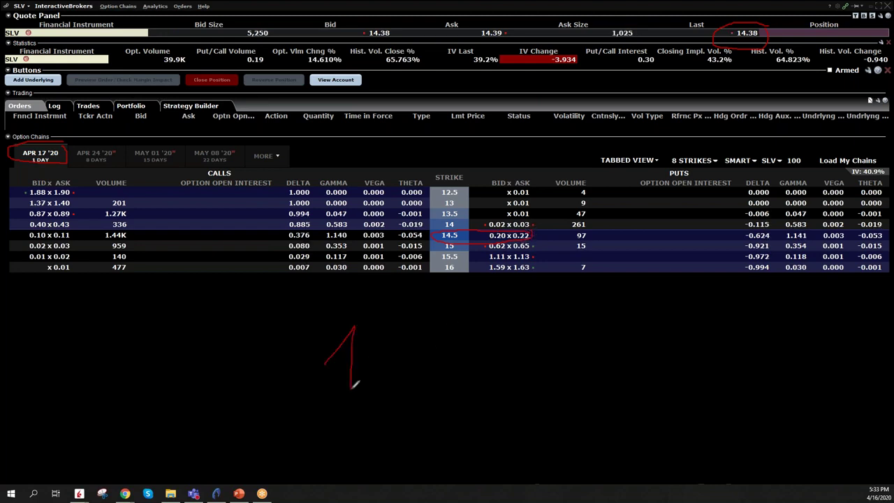
mouse_move(383, 325)
mouse_down()
mouse_move(399, 355)
mouse_move(382, 382)
mouse_move(411, 390)
mouse_up()
mouse_move(448, 322)
mouse_down()
mouse_move(464, 335)
mouse_move(441, 366)
mouse_up()
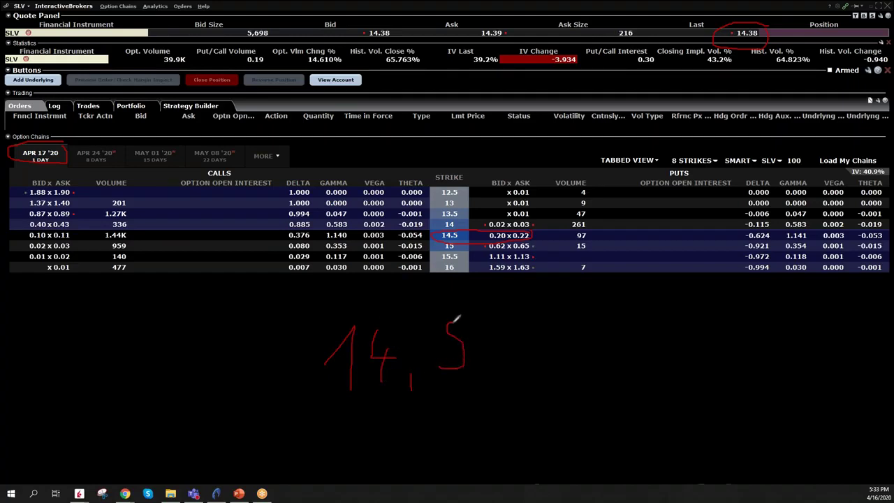
drag(491, 345, 526, 343)
mouse_move(571, 320)
mouse_down()
mouse_move(551, 327)
mouse_move(593, 361)
mouse_move(584, 315)
mouse_up()
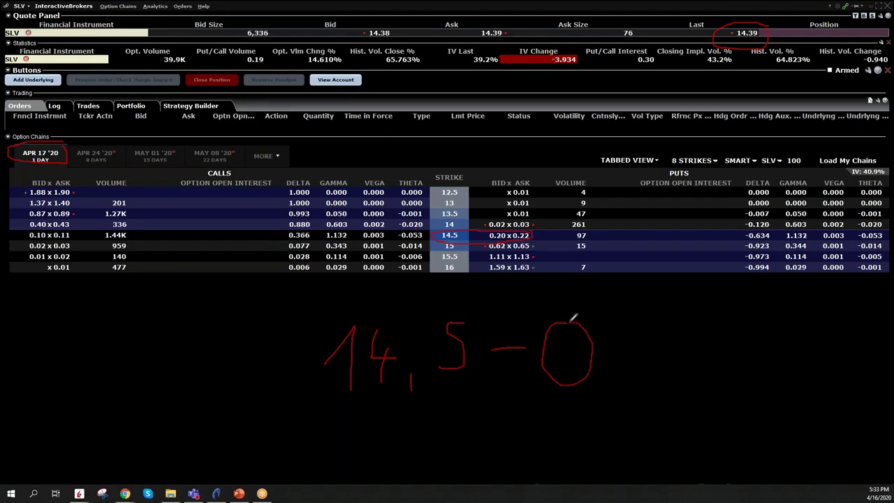
drag(612, 371, 611, 393)
mouse_move(626, 318)
mouse_down()
mouse_move(638, 359)
mouse_move(672, 363)
mouse_up()
mouse_move(714, 318)
mouse_down()
mouse_move(690, 324)
mouse_move(723, 362)
mouse_move(732, 315)
mouse_move(715, 319)
mouse_up()
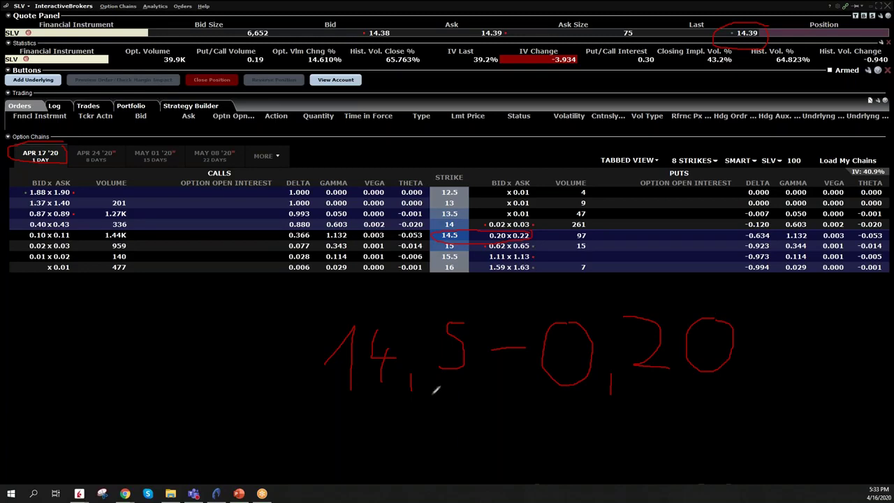
Write the result = 14,3 beneath the subtraction.
mouse_move(412, 439)
mouse_down()
mouse_move(432, 410)
mouse_move(435, 452)
mouse_up()
mouse_move(468, 408)
mouse_down()
mouse_move(488, 424)
mouse_move(479, 443)
mouse_move(491, 450)
mouse_up()
mouse_move(516, 403)
mouse_down()
mouse_move(535, 410)
mouse_move(538, 425)
mouse_move(518, 437)
mouse_up()
mouse_move(363, 438)
mouse_down()
mouse_move(384, 437)
mouse_move(383, 424)
mouse_up()
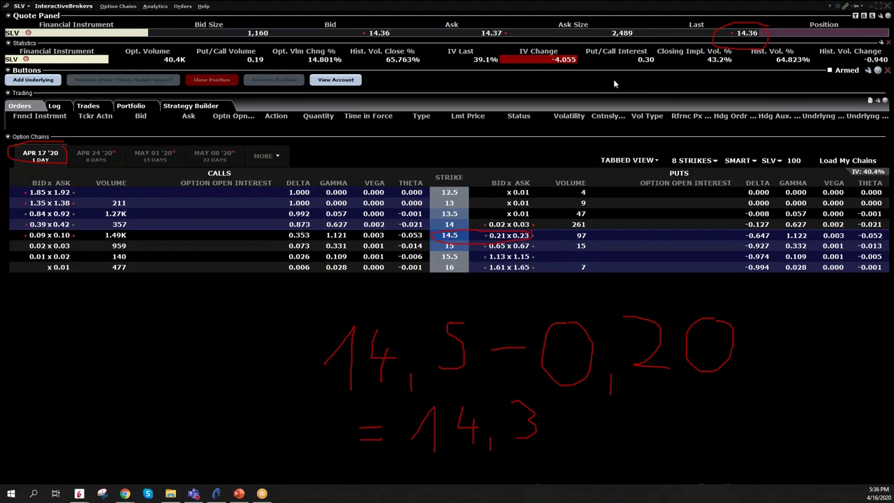
Clear the ink, view the APR 24 '20 and MAY 01 '20 SLV chains, then minimize OptionTrader.
key(Escape)
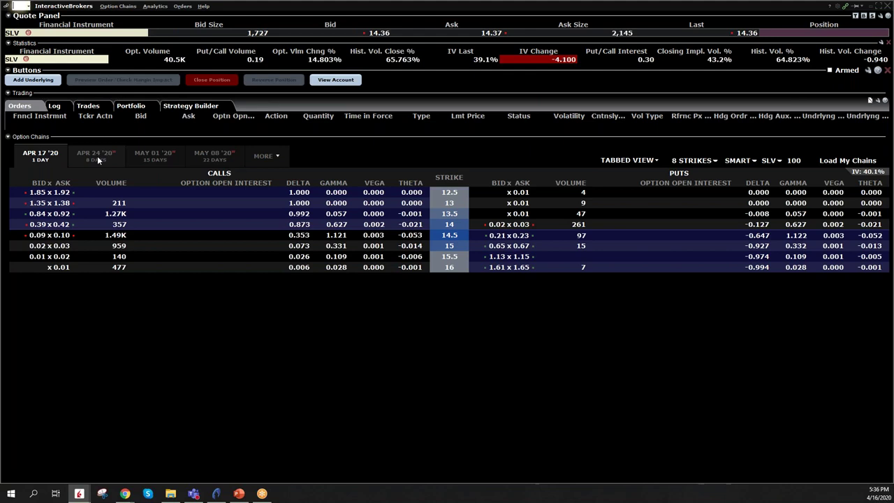
click(99, 158)
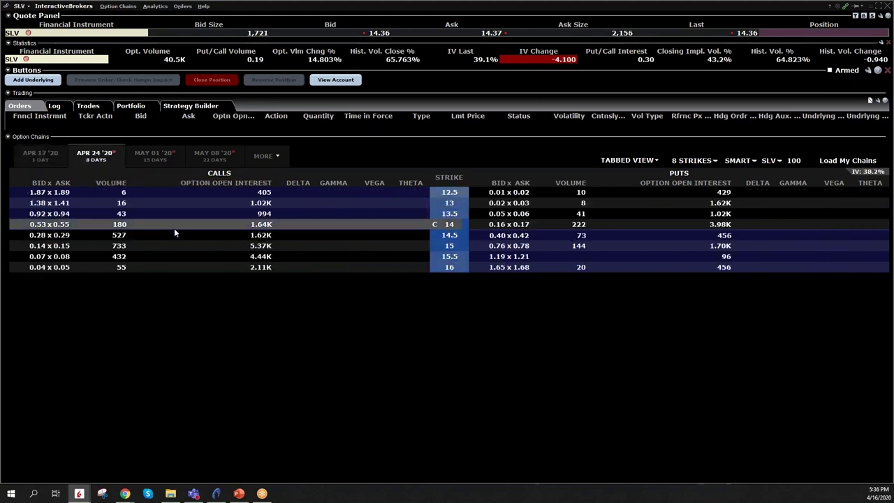
click(166, 161)
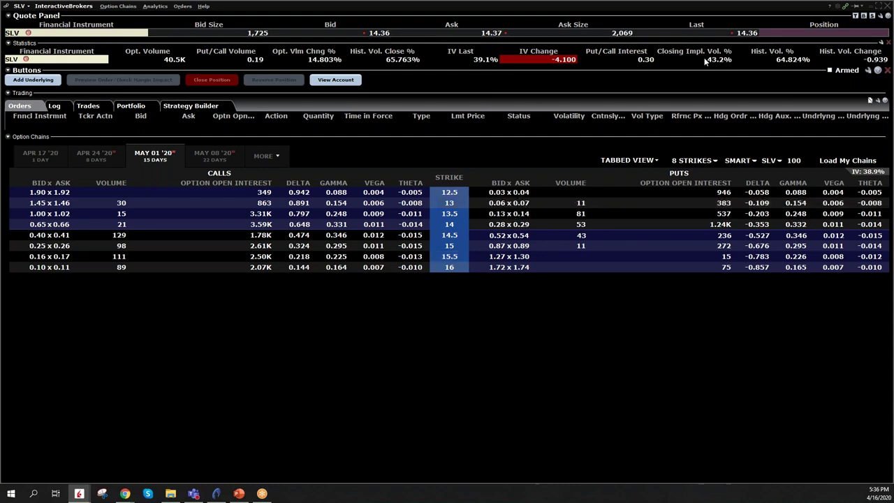
click(886, 5)
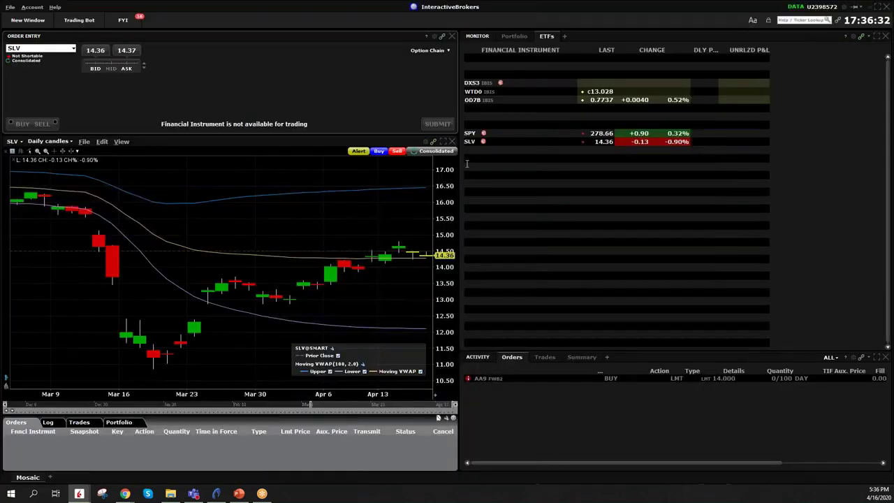
Maximize the SLV daily candle chart panel, then minimize Trader Workstation to the desktop.
click(444, 141)
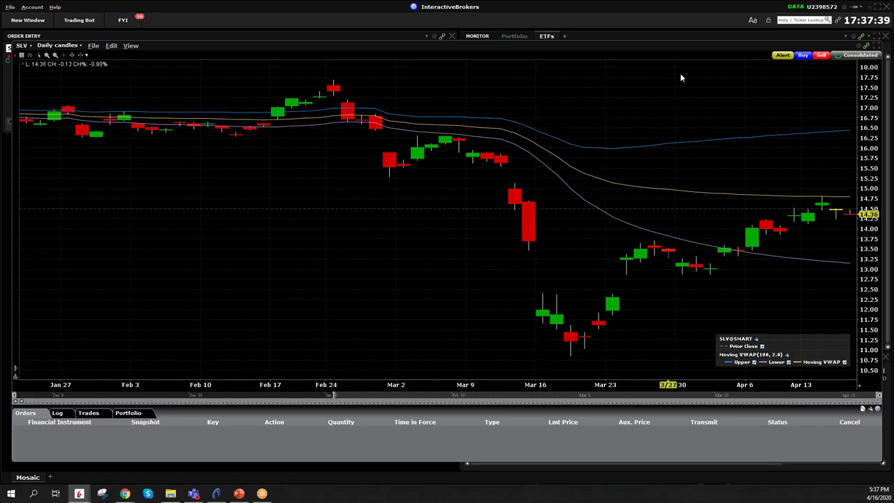
click(867, 8)
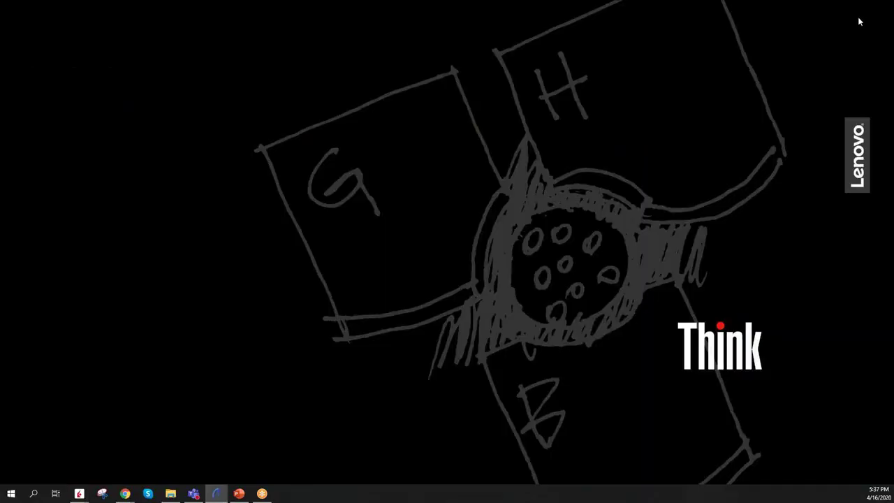
Restore the OptionTrader - SLV window from its taskbar preview.
mouse_move(79, 493)
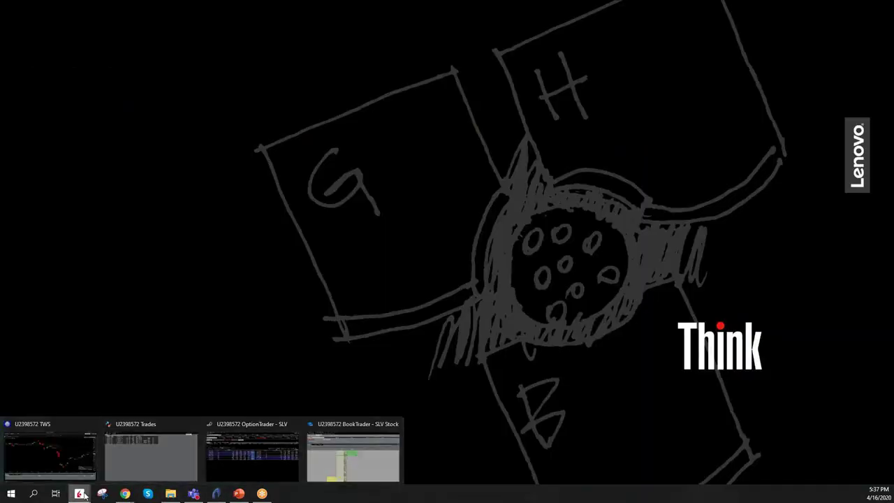
click(245, 435)
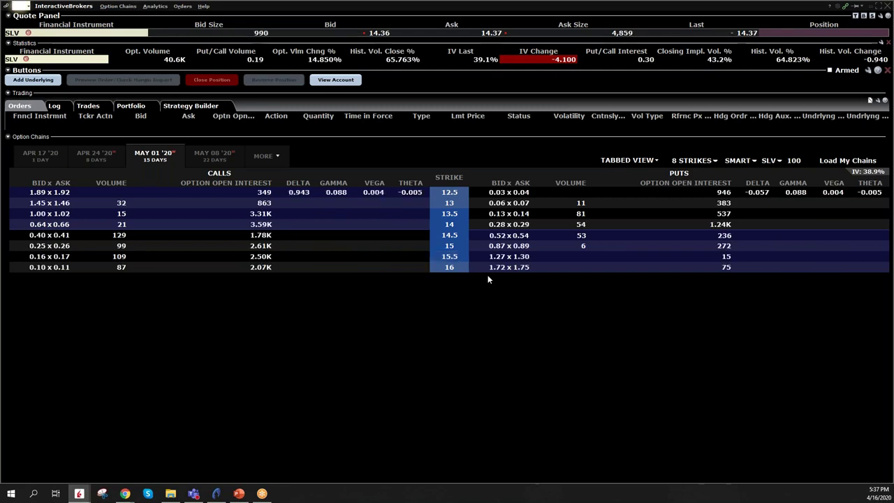
Stage a sell of 2 SLV May 1 '20 13 puts at a 0.06 limit and open its confirmation.
click(502, 207)
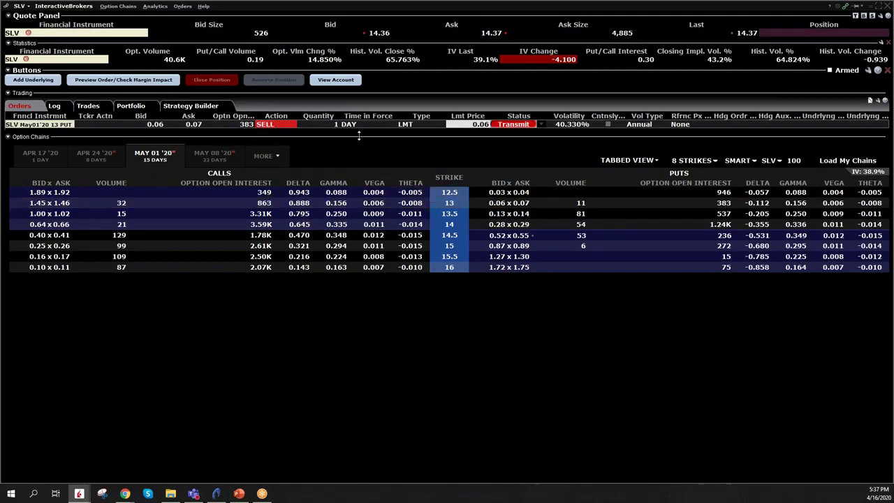
click(331, 130)
click(350, 174)
click(514, 125)
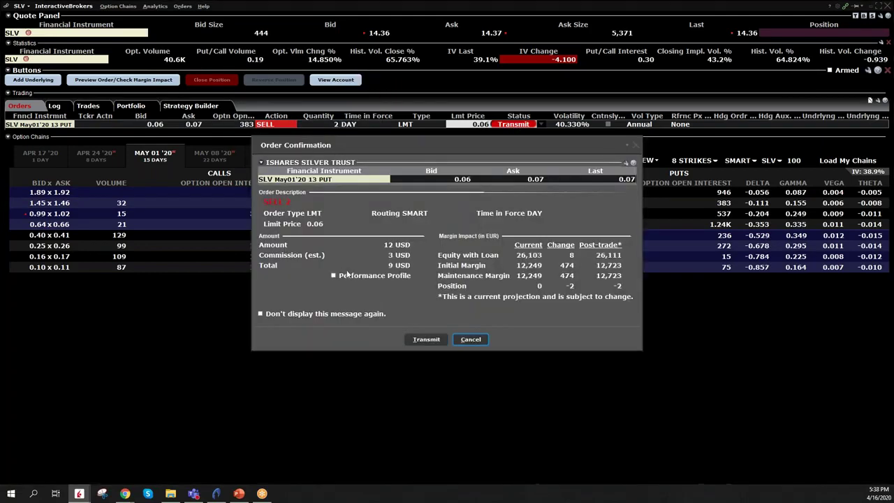
Transmit the SLV 13 put sell order, then cancel it from the orders list.
click(432, 339)
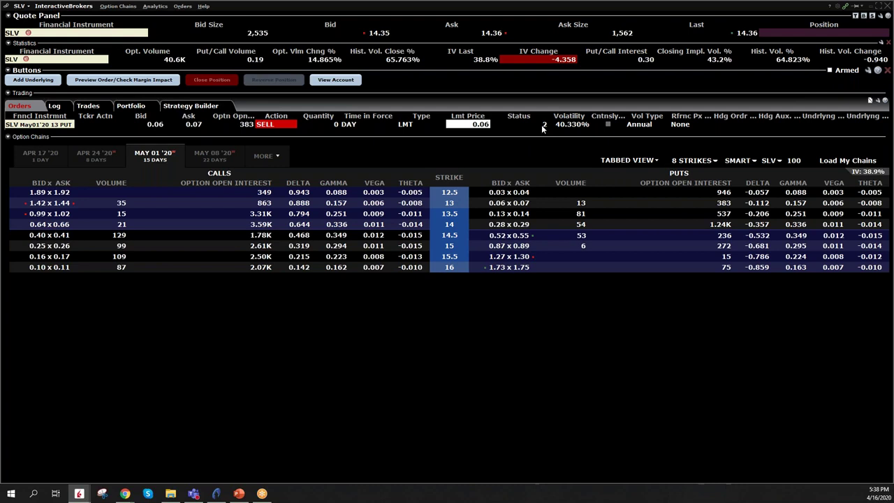
click(542, 126)
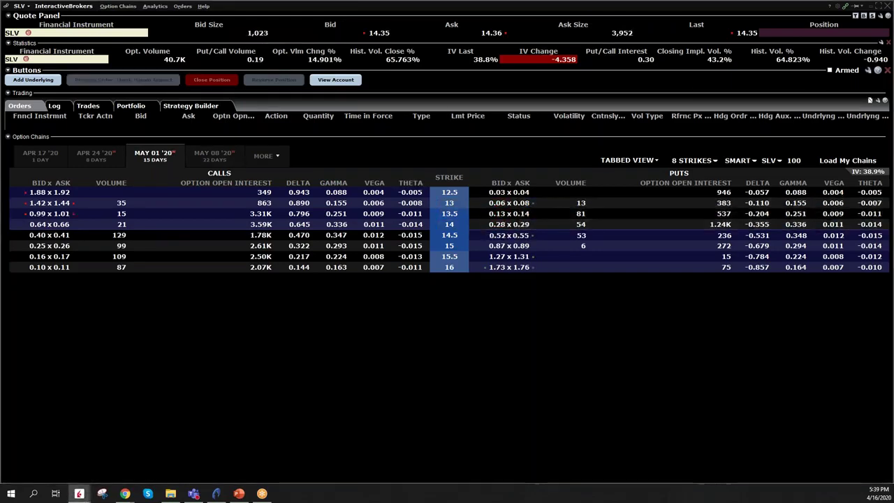
Stage sell orders for the 13 and 12.5 puts, then discard the 13 put order.
click(504, 205)
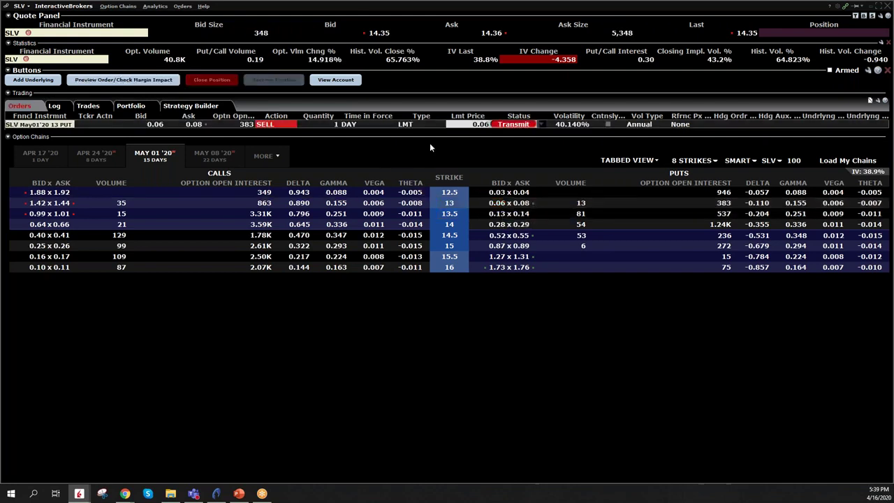
click(501, 192)
click(463, 287)
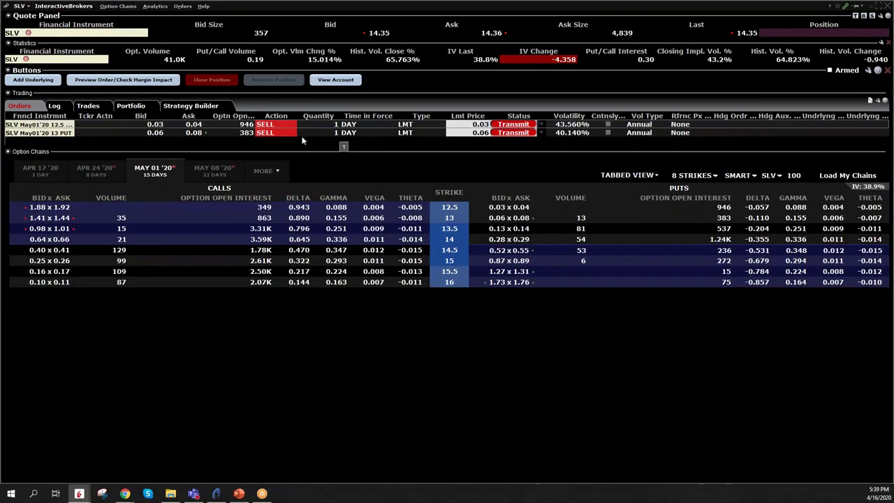
right_click(291, 135)
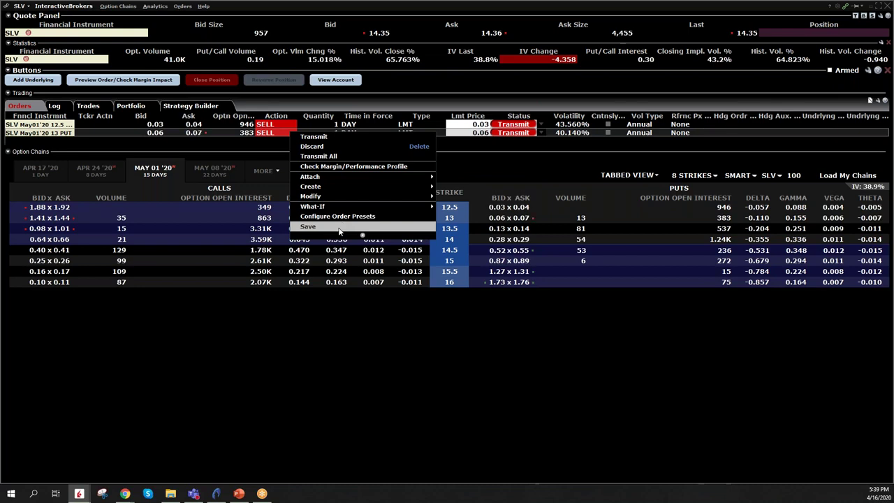
click(338, 147)
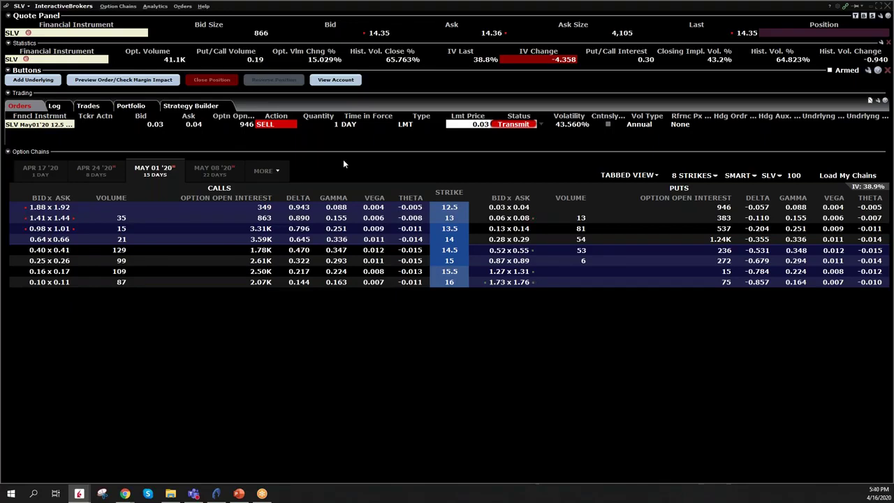
click(521, 127)
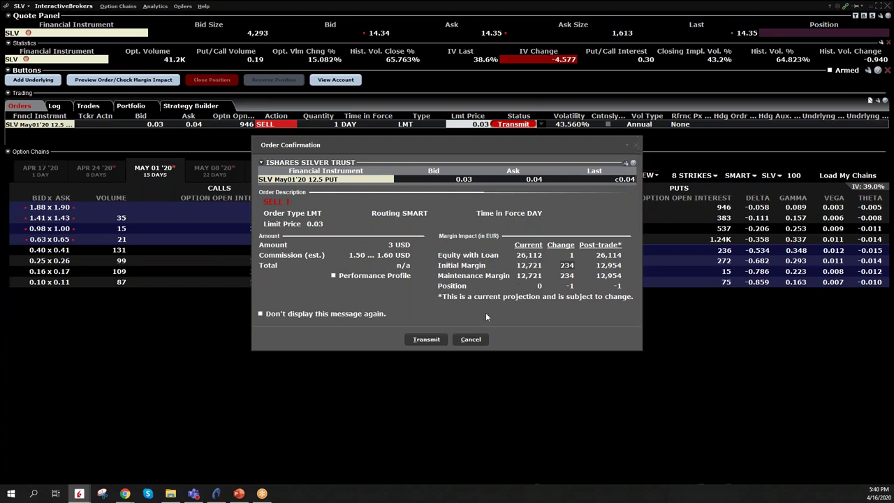
click(475, 338)
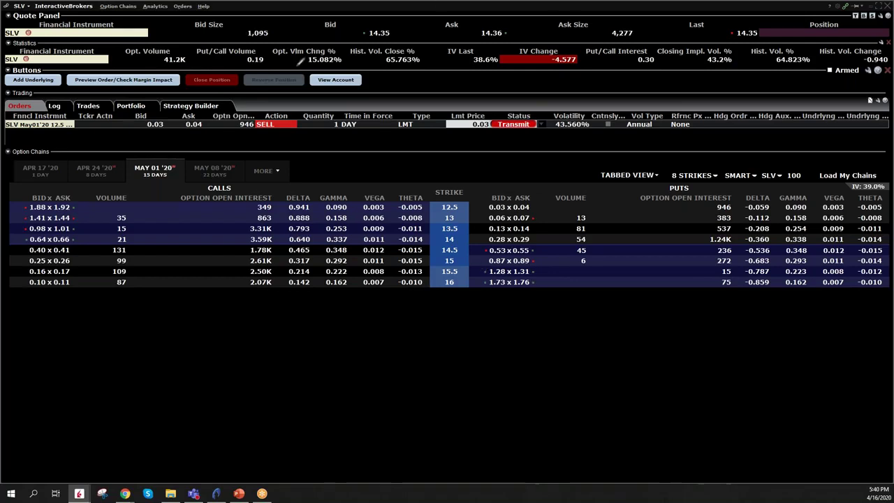
mouse_move(213, 342)
mouse_down()
mouse_move(234, 351)
mouse_move(234, 372)
mouse_up()
mouse_move(250, 327)
mouse_down()
mouse_move(265, 356)
mouse_move(290, 366)
mouse_move(287, 376)
mouse_up()
mouse_move(315, 322)
mouse_down()
mouse_move(333, 352)
mouse_move(312, 362)
mouse_move(326, 314)
mouse_move(336, 322)
mouse_up()
mouse_move(366, 355)
mouse_down()
mouse_move(398, 333)
mouse_move(394, 356)
mouse_move(434, 362)
mouse_up()
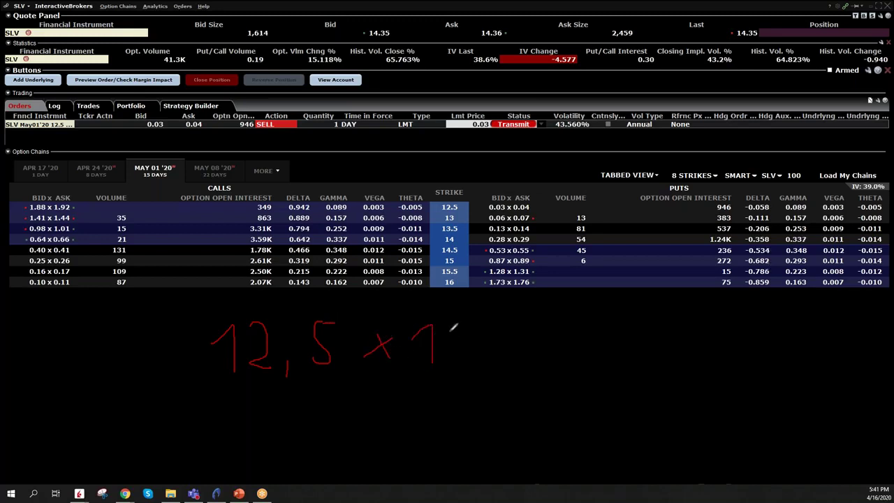
mouse_move(464, 323)
mouse_down()
mouse_move(455, 347)
mouse_move(471, 322)
mouse_move(501, 359)
mouse_move(511, 321)
mouse_up()
mouse_move(558, 347)
mouse_down()
mouse_move(583, 347)
mouse_move(586, 355)
mouse_move(637, 346)
mouse_move(655, 363)
mouse_move(705, 333)
mouse_move(695, 366)
mouse_move(711, 366)
mouse_up()
mouse_move(743, 335)
mouse_down()
mouse_move(758, 352)
mouse_move(735, 365)
mouse_up()
mouse_move(788, 334)
mouse_down()
mouse_move(768, 350)
mouse_move(803, 345)
mouse_move(790, 333)
mouse_up()
drag(853, 326, 835, 373)
drag(852, 310, 845, 385)
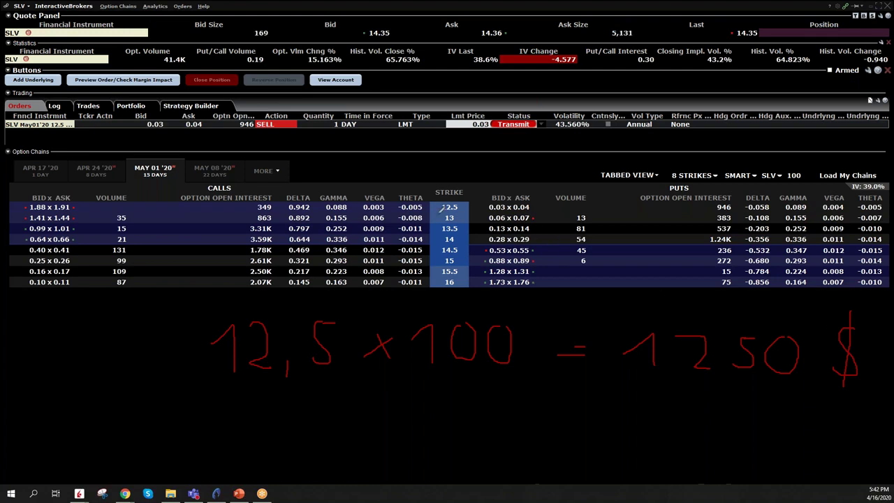
mouse_move(441, 206)
mouse_down()
mouse_move(461, 212)
mouse_move(455, 198)
mouse_move(438, 198)
mouse_move(450, 210)
mouse_move(459, 200)
mouse_up()
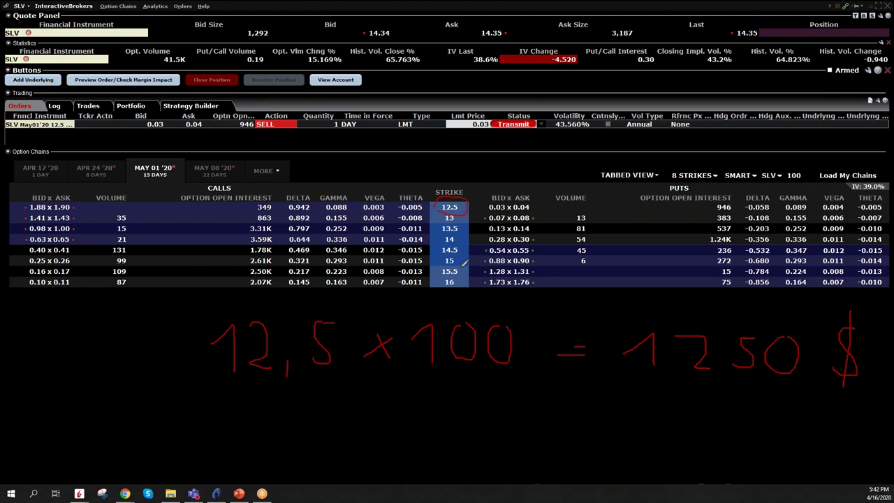
mouse_move(447, 266)
mouse_down()
mouse_move(444, 277)
mouse_move(468, 271)
mouse_move(462, 265)
mouse_up()
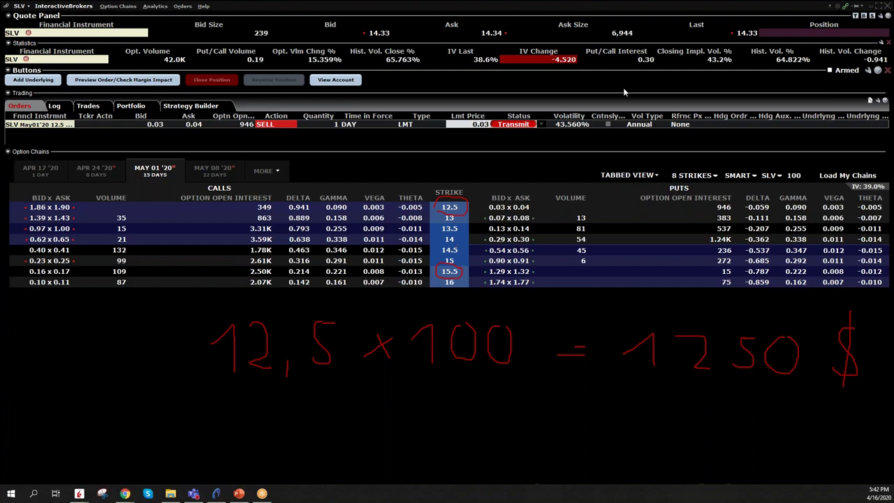
key(e)
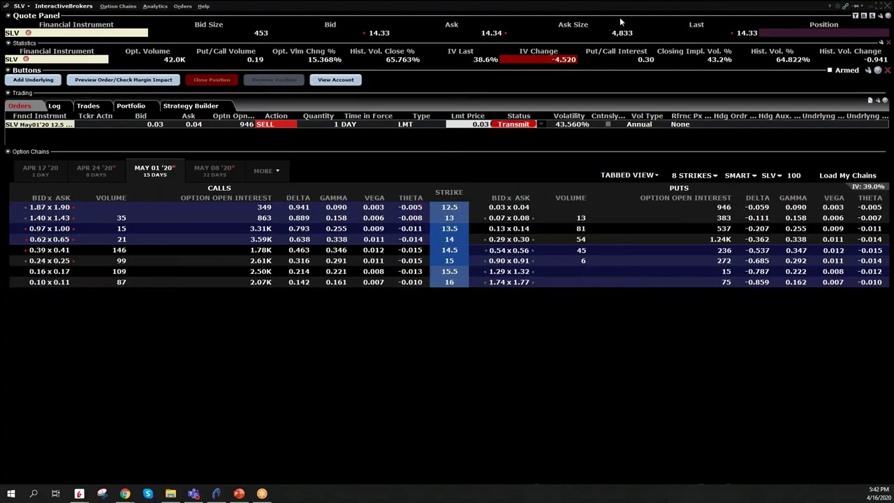
Create a sell order for the SLV May 1 '20 15.5 put at its 1.29 bid.
click(500, 273)
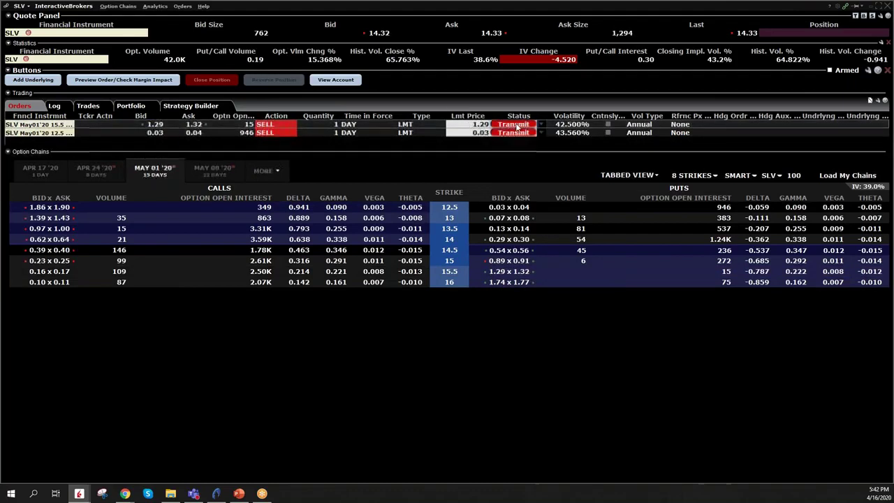
click(482, 125)
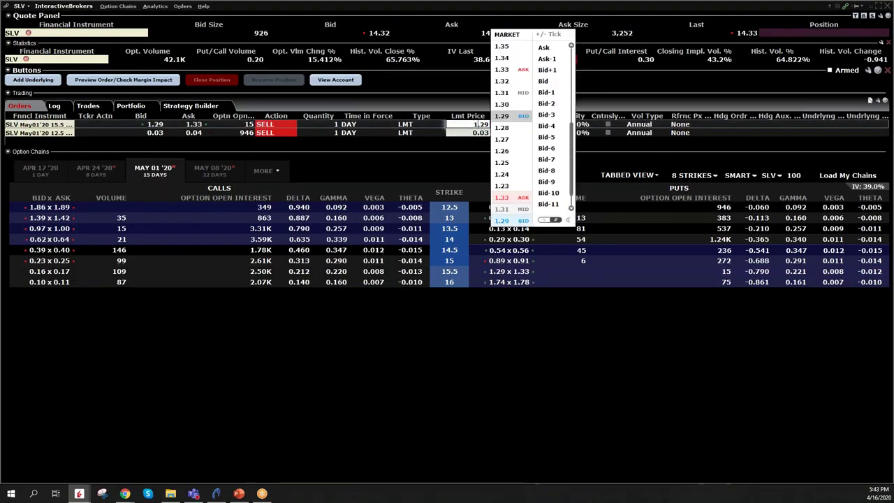
Set the 15.5 put order's limit to 1.35 and back out of its confirmation unsent.
click(512, 47)
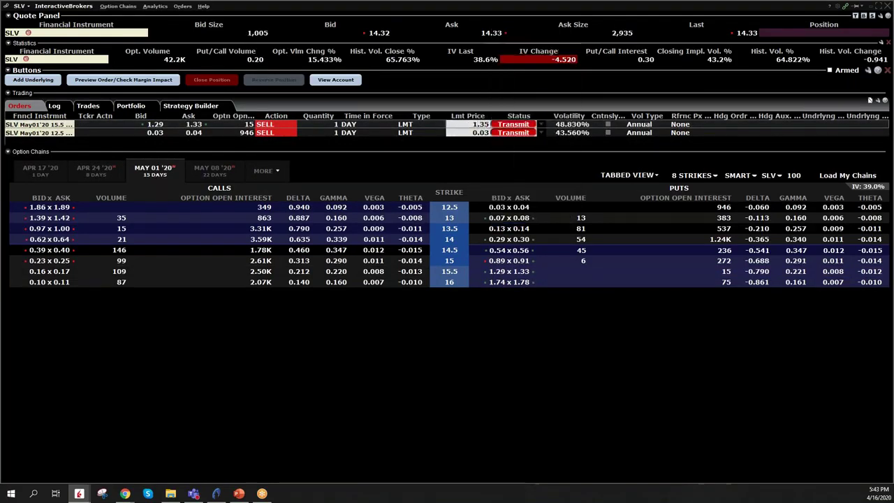
click(519, 127)
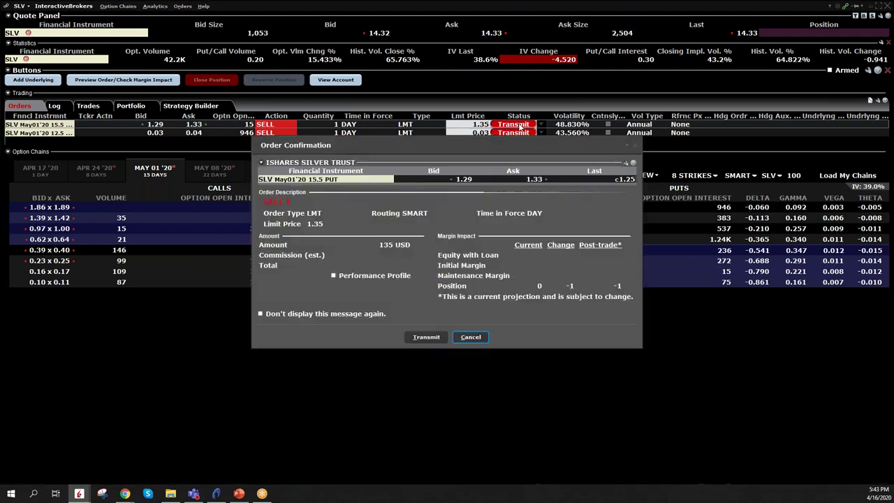
click(472, 339)
Discard the 15.5 and 12.5 put orders and create a 15 put sell order at 0.89.
right_click(522, 128)
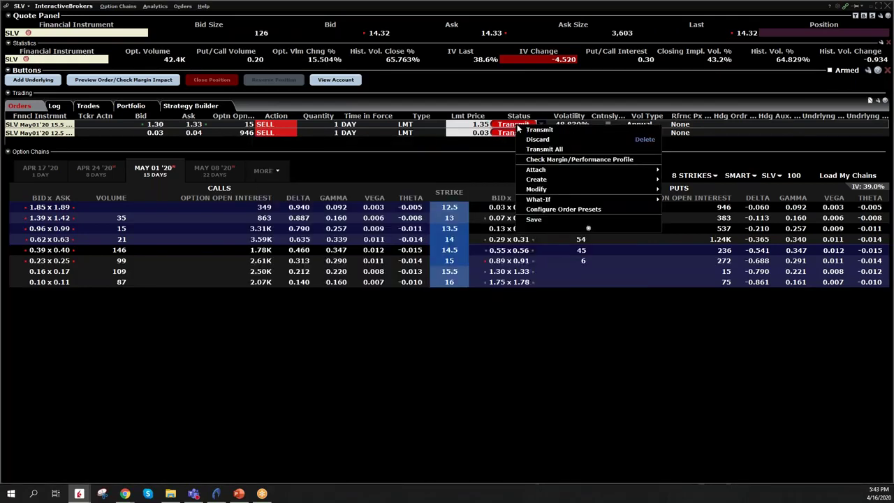
click(536, 140)
right_click(515, 126)
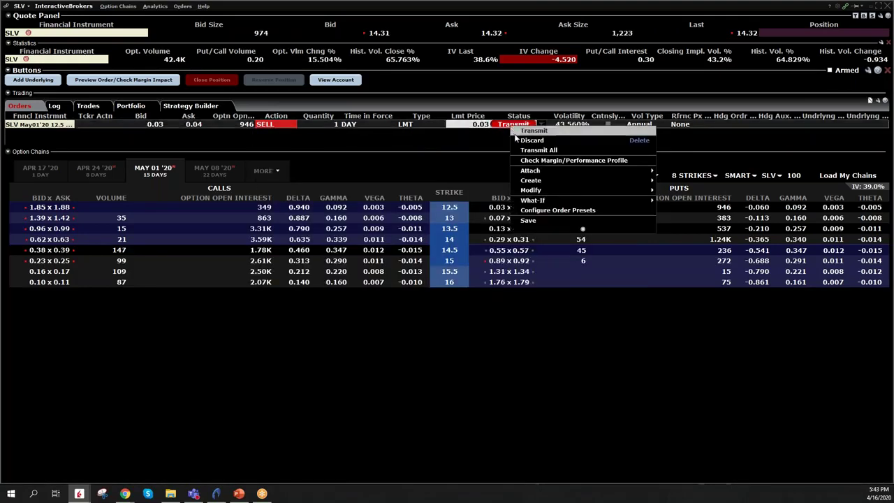
click(536, 139)
click(499, 260)
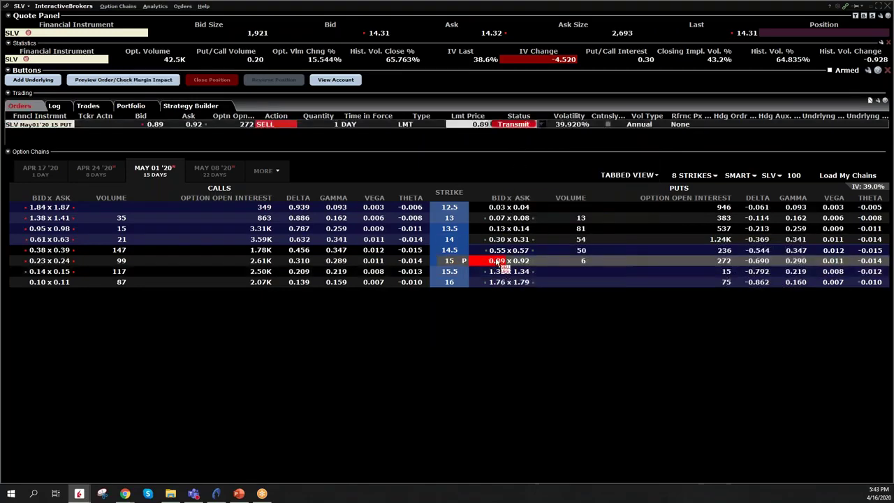
Set the 15 put sell order's limit to 0.95 and review its confirmation without transmitting.
click(483, 124)
click(501, 46)
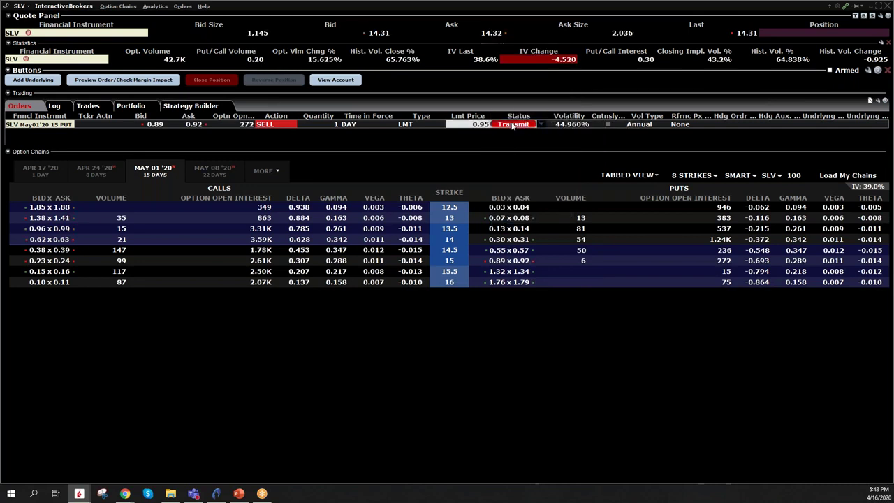
click(513, 124)
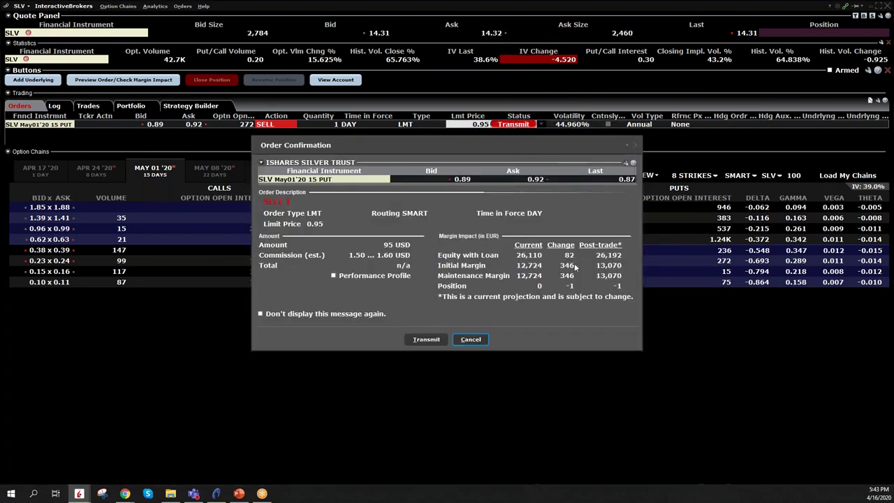
drag(536, 148, 373, 195)
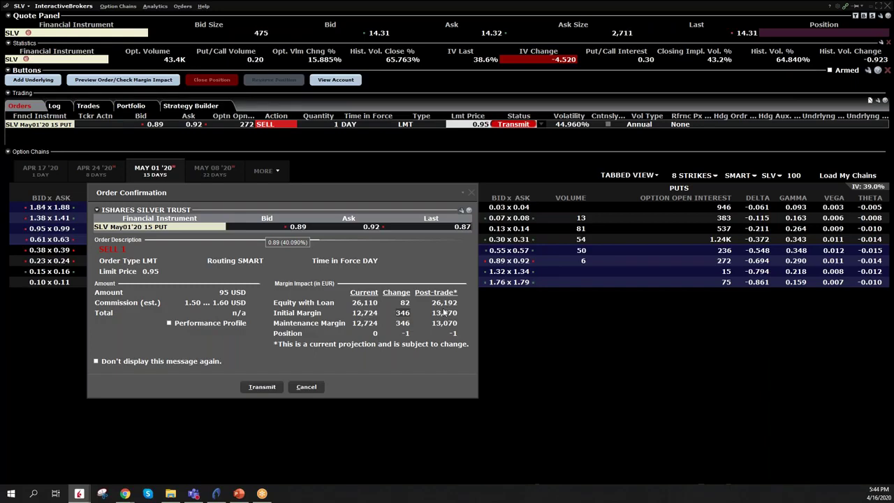
click(470, 193)
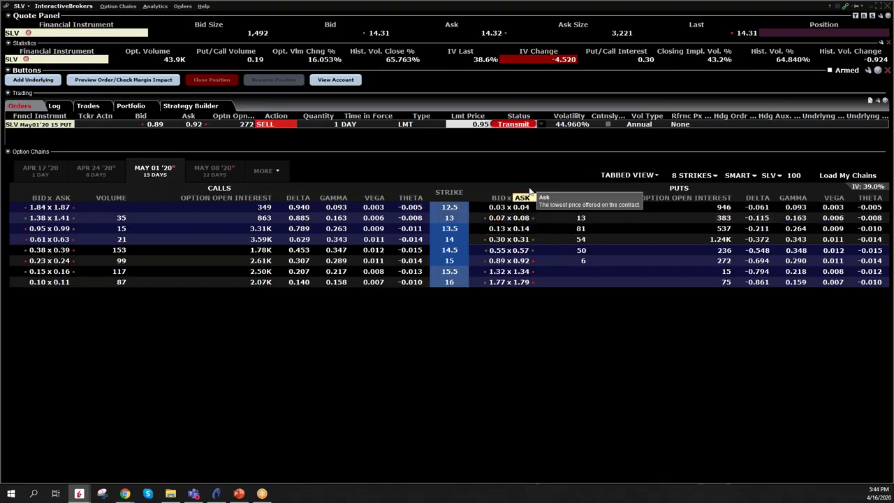
mouse_move(528, 191)
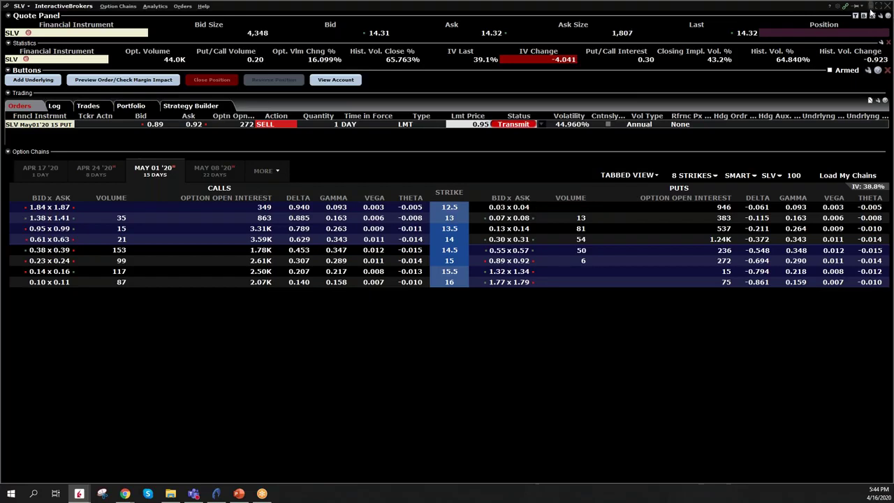
click(870, 6)
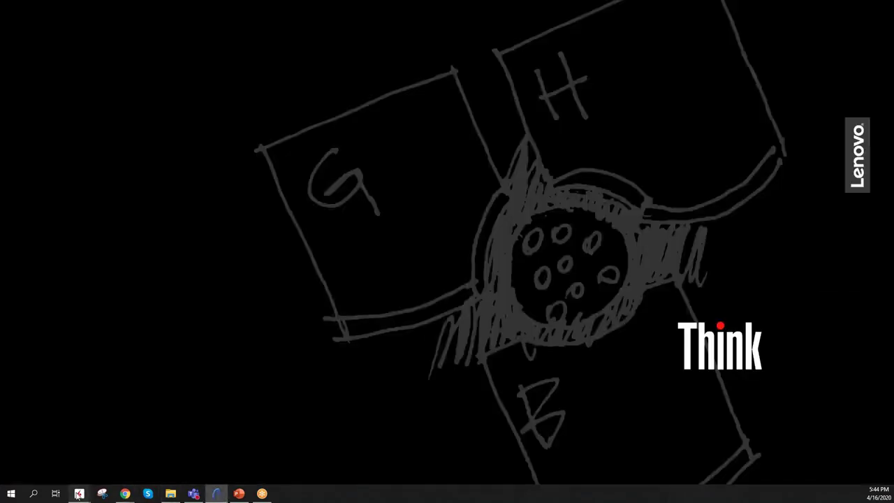
mouse_move(79, 493)
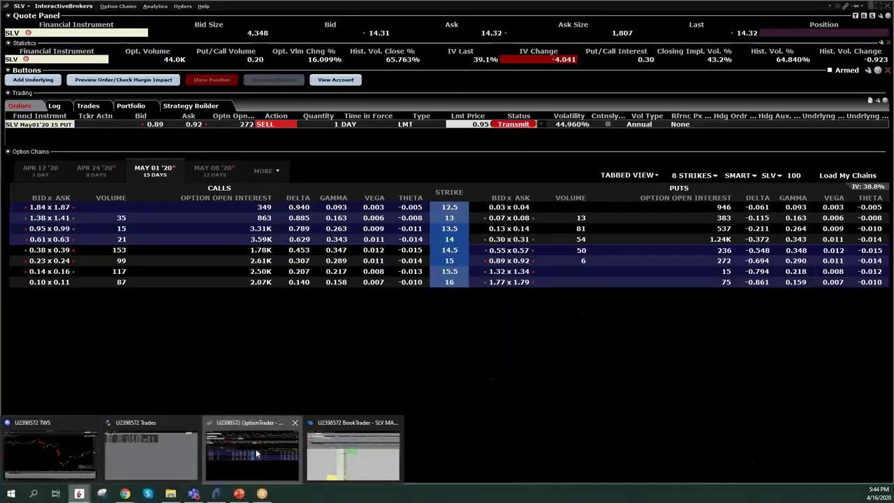
click(61, 454)
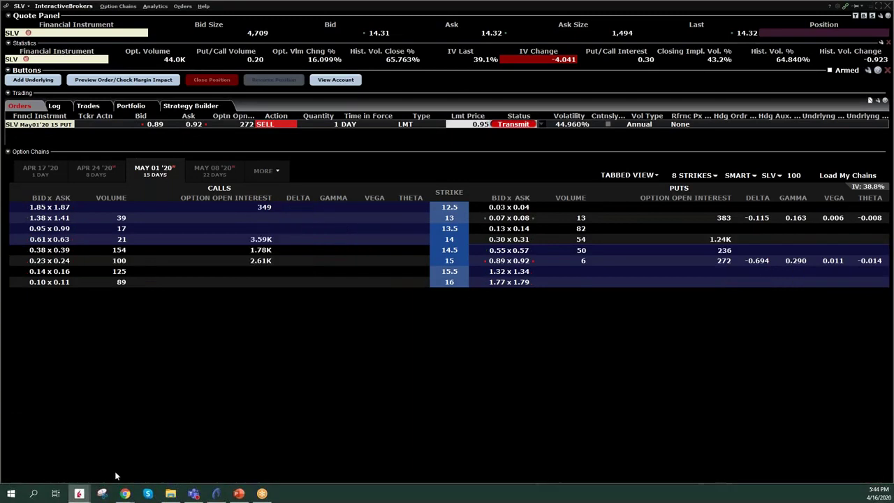
Switch to the Mosaic window and restore its full panel layout from the maximized chart.
mouse_move(79, 493)
click(62, 453)
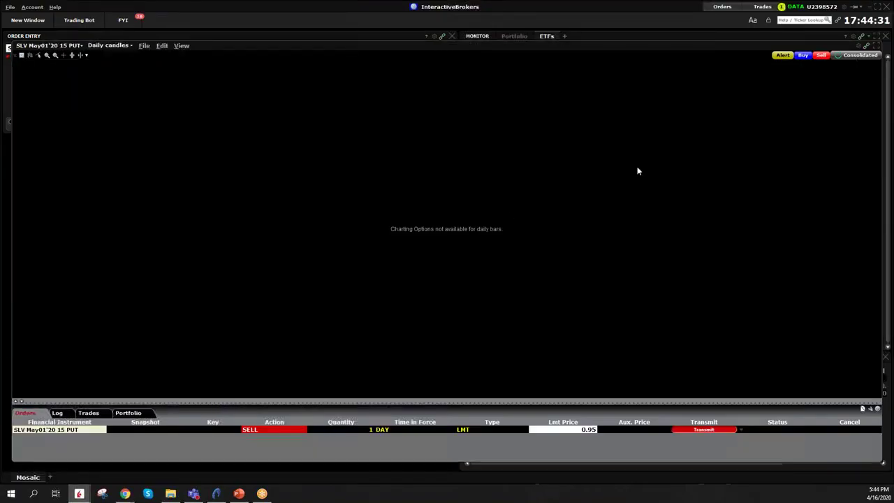
click(876, 54)
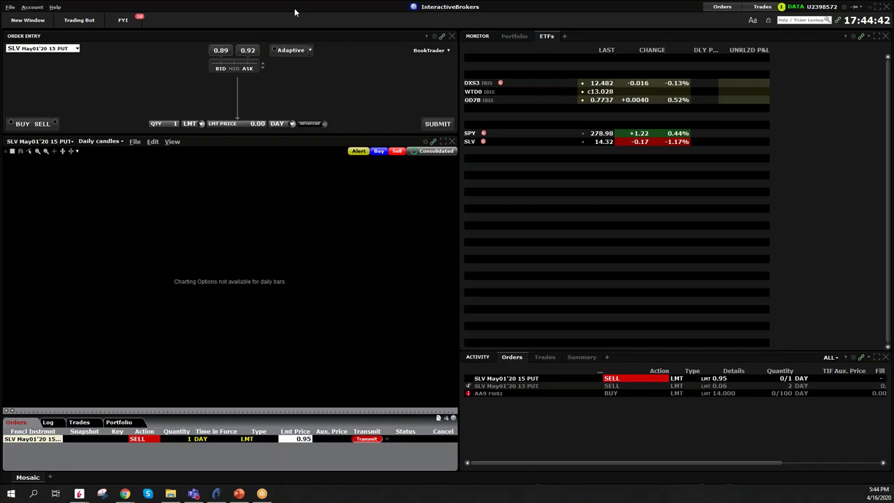
Switch to Chrome and go back to the Product Listings - Europe ETFs page.
key(alt+Tab)
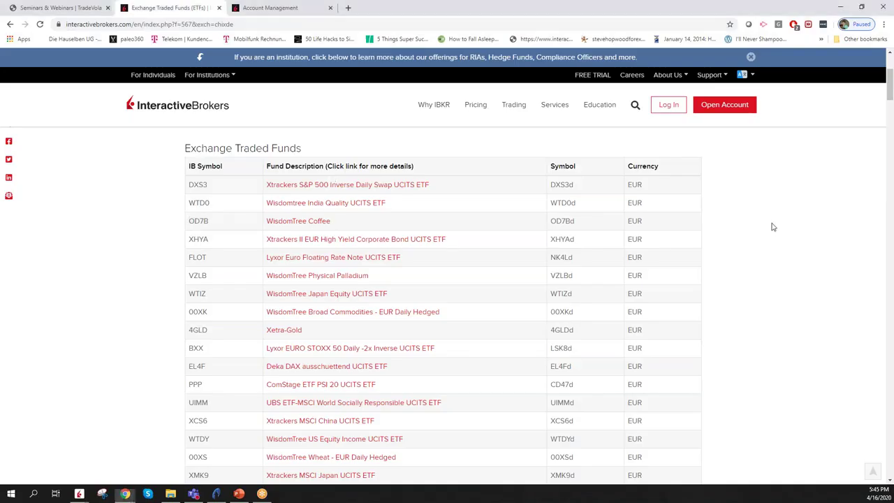
scroll(308, 143, up, 3)
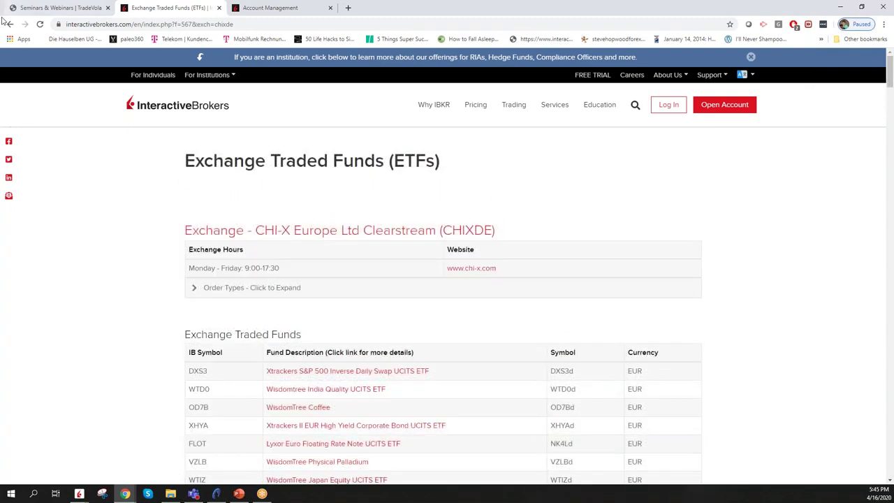
click(9, 25)
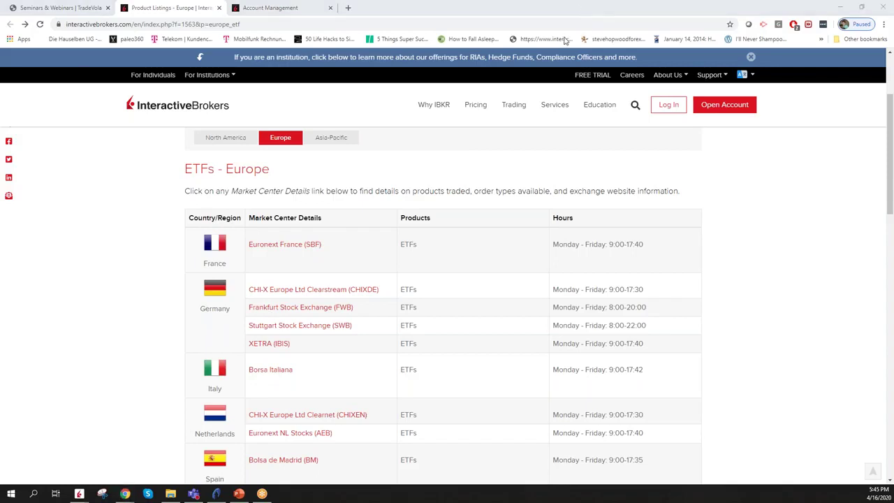
Circle the ETFs - Europe heading and Asia-Pacific region, then clear the annotations.
mouse_move(179, 177)
mouse_down()
mouse_move(258, 180)
mouse_move(285, 167)
mouse_move(252, 148)
mouse_move(185, 147)
mouse_move(181, 175)
mouse_up()
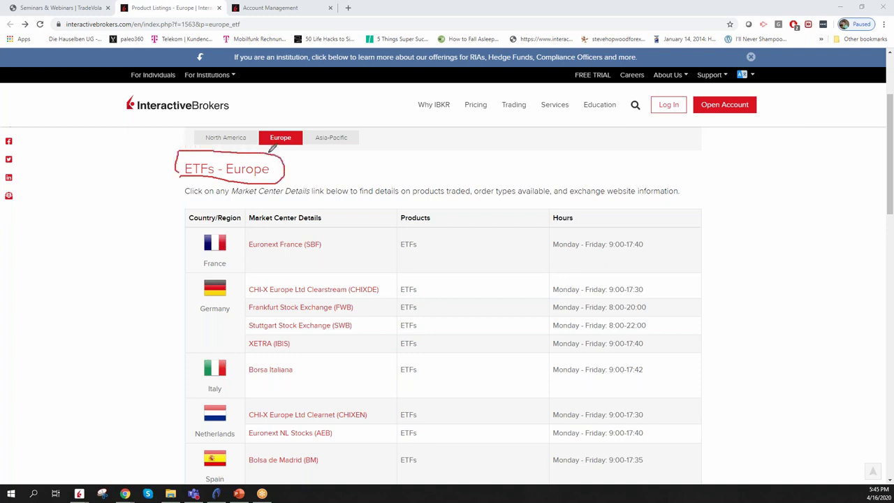
mouse_move(353, 129)
mouse_down()
mouse_move(308, 135)
mouse_move(366, 145)
mouse_move(358, 124)
mouse_up()
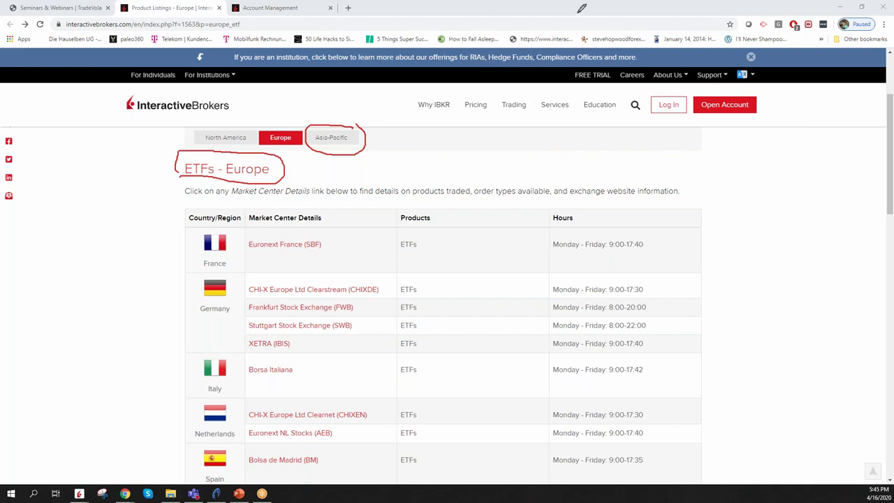
key(e)
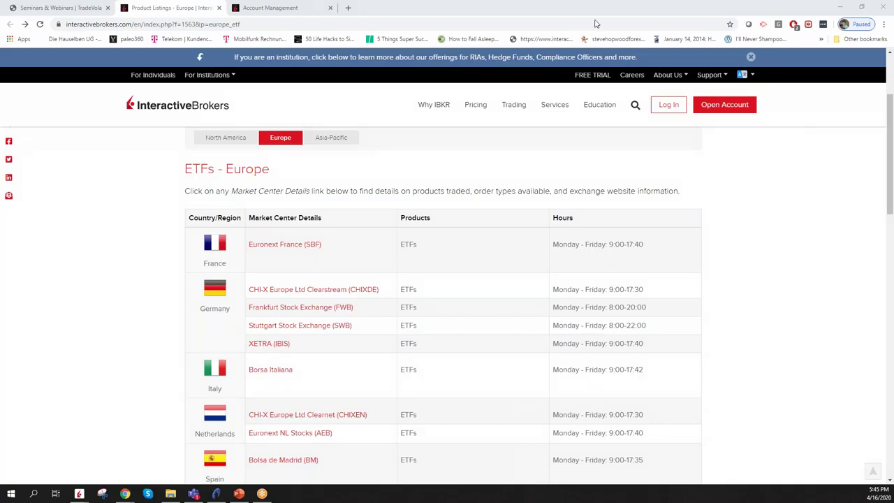
key(Escape)
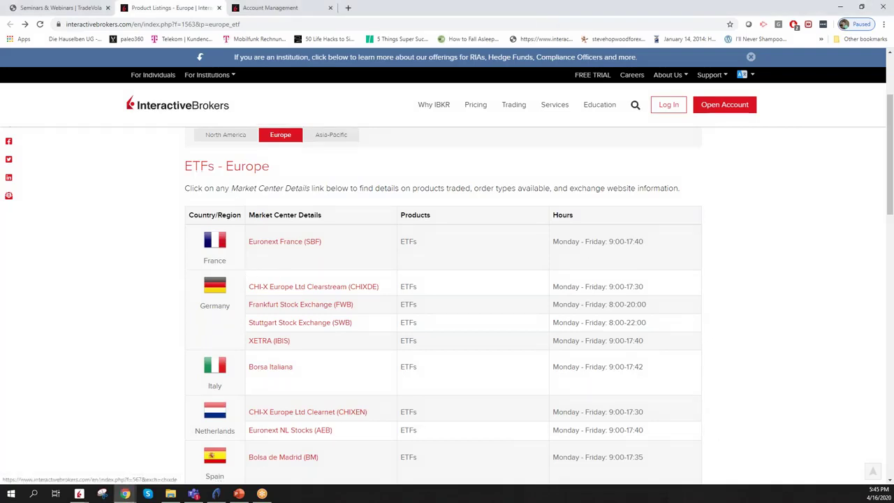
From the United Kingdom listings, open CHIXUK ETFs and show Gold Bullion Securities (GBS) contract details.
scroll(269, 292, down, 3)
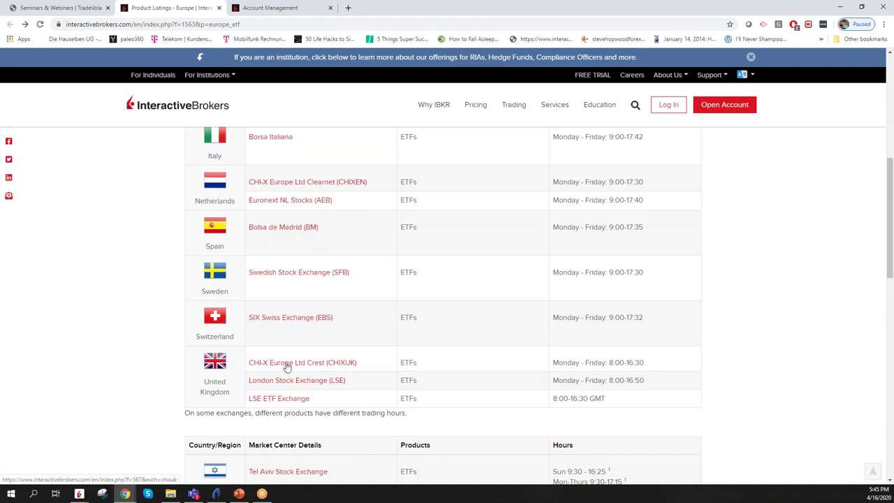
click(286, 363)
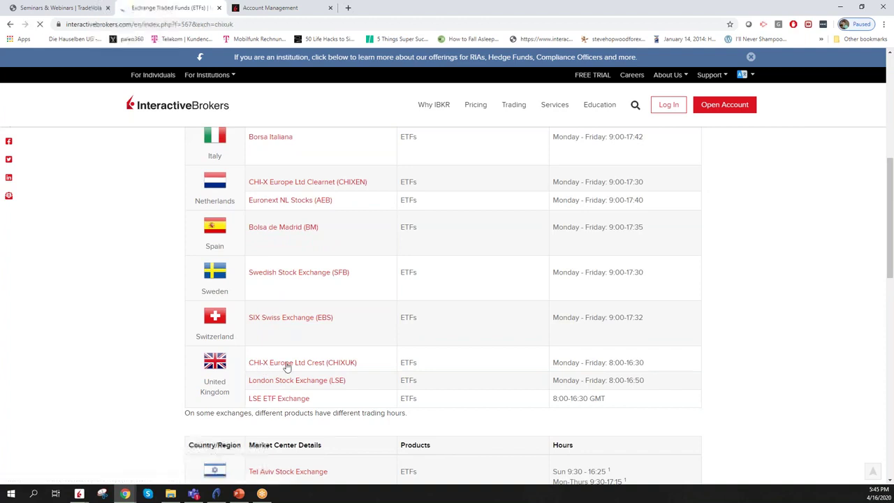
scroll(260, 260, down, 1)
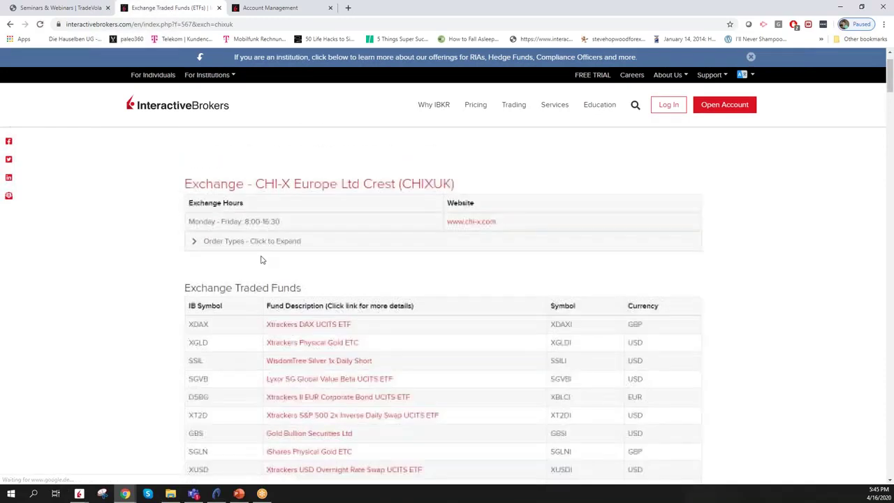
scroll(261, 259, down, 10)
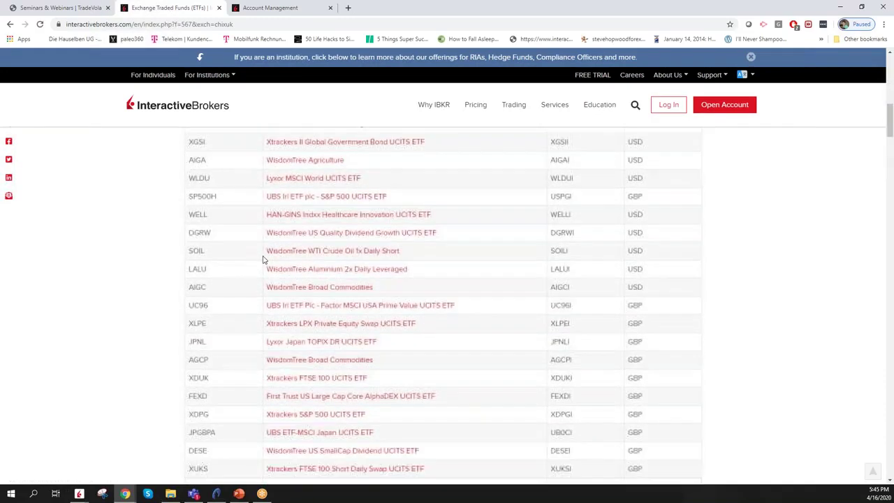
scroll(264, 259, down, 6)
scroll(265, 260, up, 3)
scroll(265, 259, up, 10)
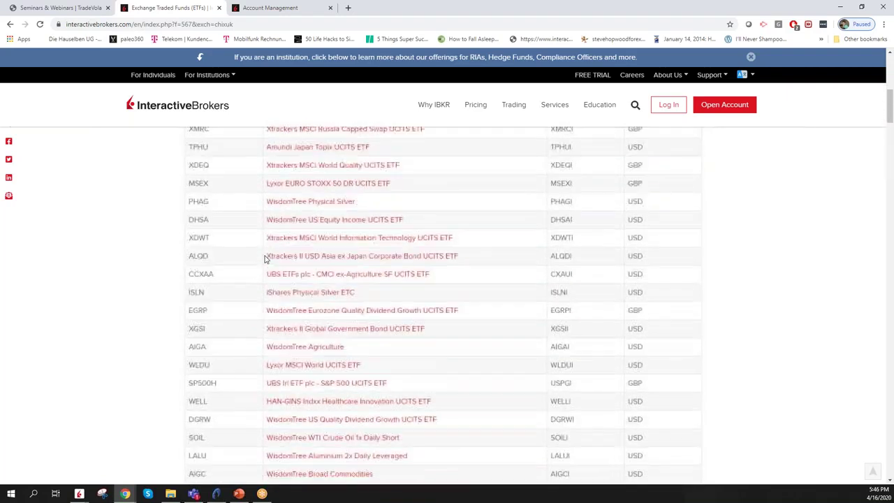
scroll(265, 259, up, 5)
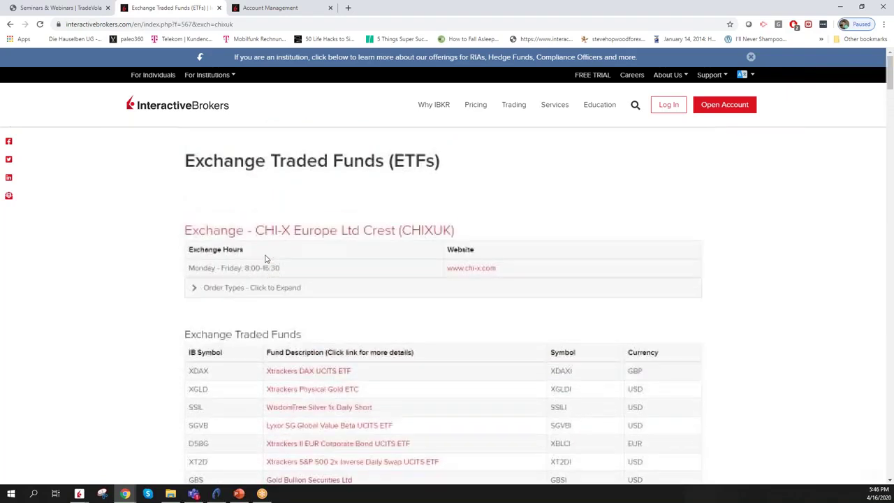
scroll(275, 268, down, 3)
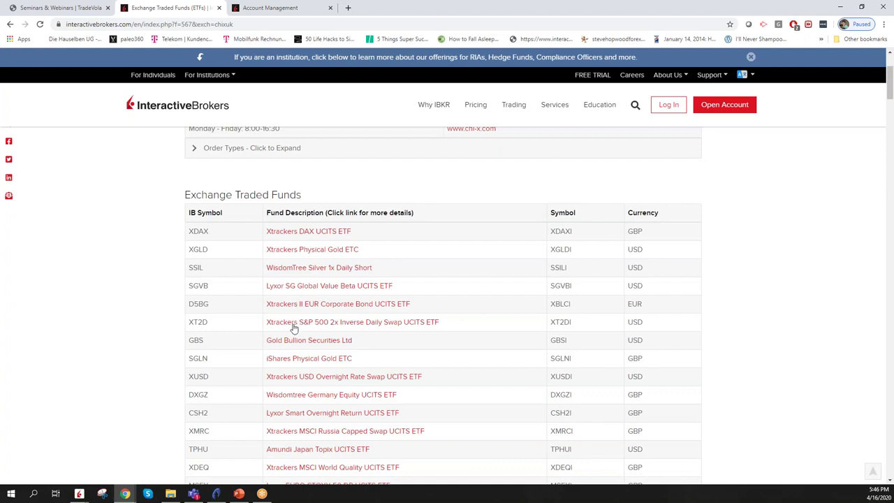
click(325, 341)
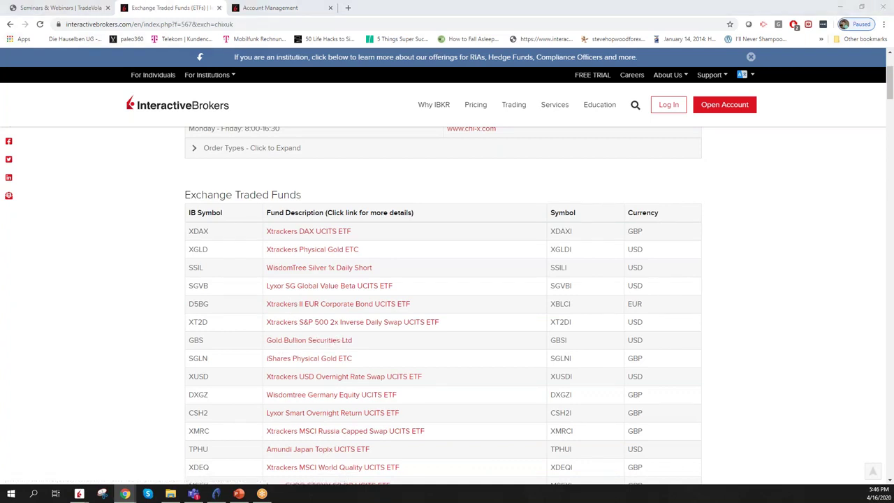
drag(507, 102, 528, 73)
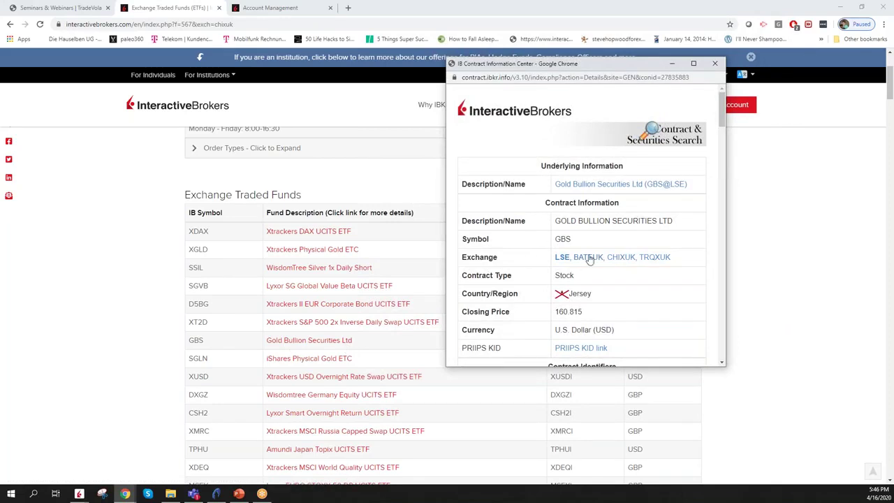
Review the GBS Trading Hours and Price Parameters, then close the contract details popup.
scroll(587, 260, down, 2)
scroll(591, 231, down, 4)
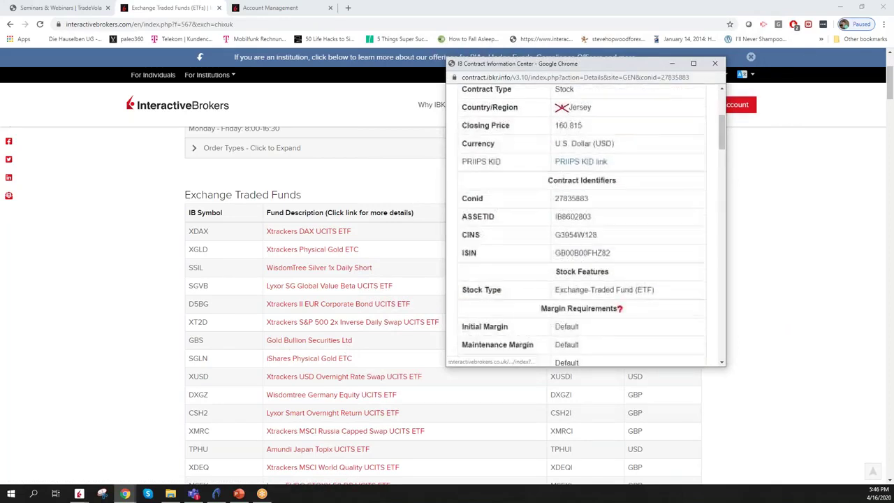
scroll(591, 232, down, 3)
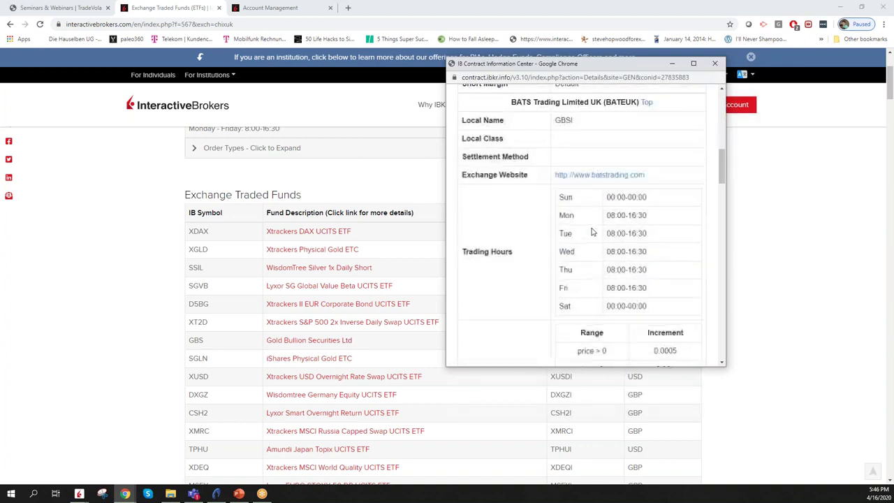
scroll(591, 231, down, 4)
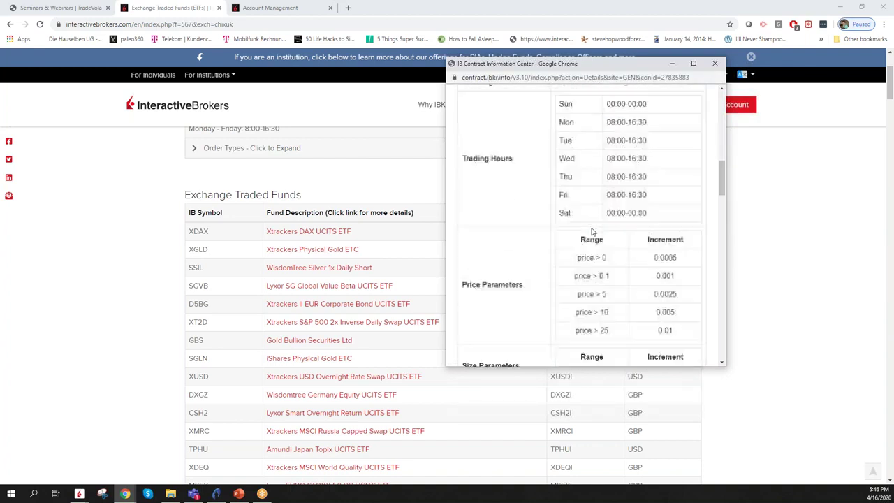
click(714, 64)
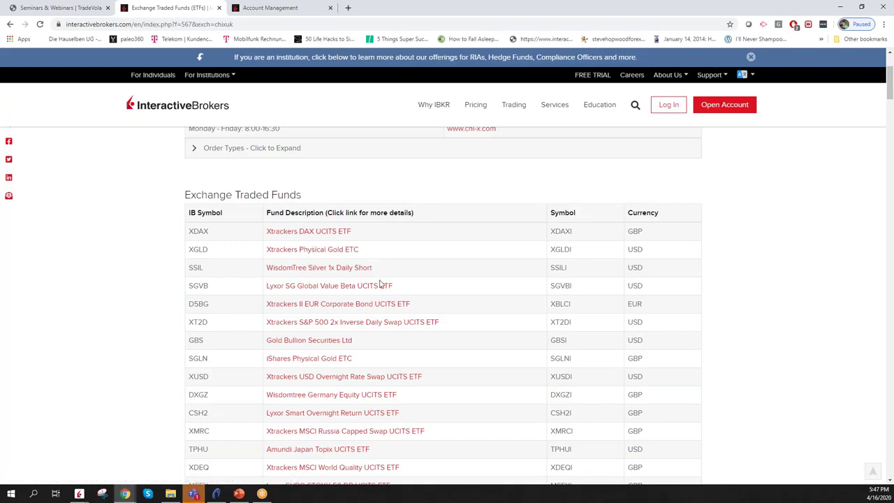
Bring up the contract details for Xtrackers S&P 500 UCITS ETF from the ETF list.
scroll(379, 319, down, 4)
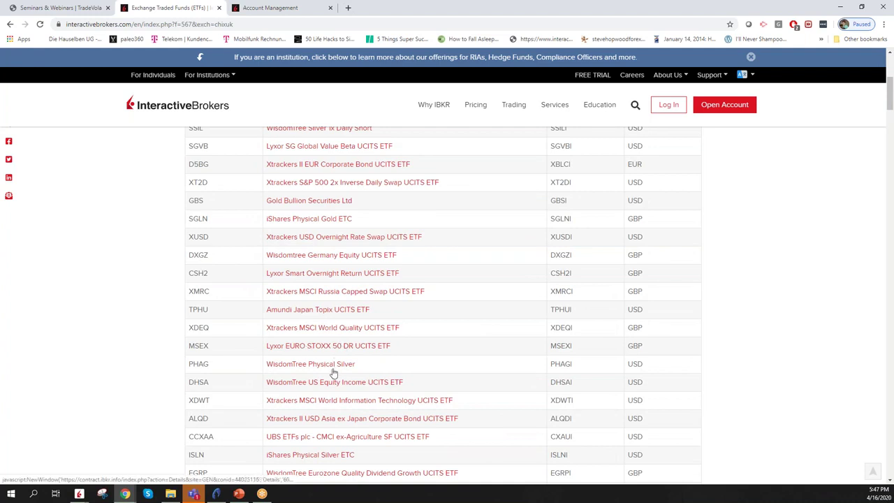
scroll(333, 375, down, 1)
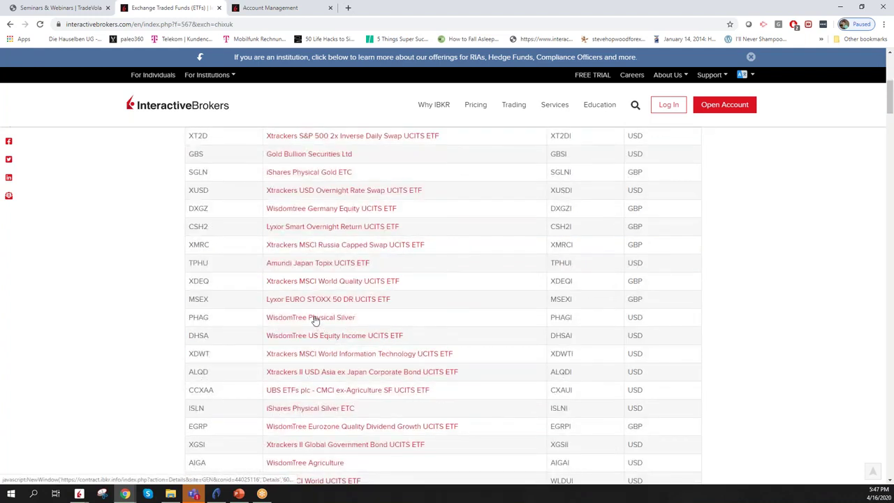
scroll(306, 397, down, 2)
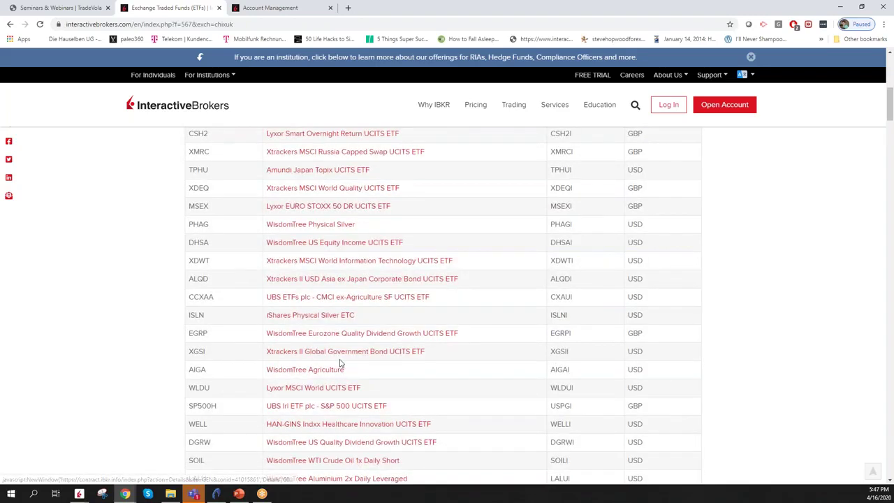
scroll(341, 363, down, 5)
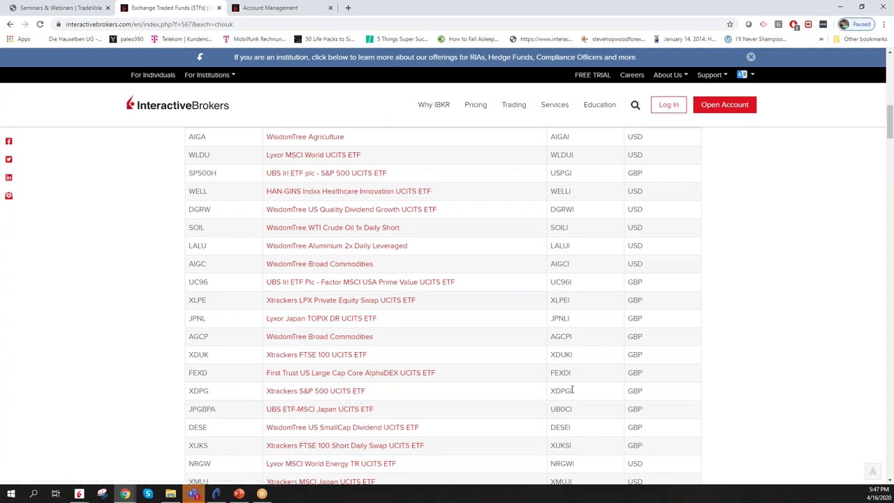
drag(580, 393, 549, 391)
right_click(552, 391)
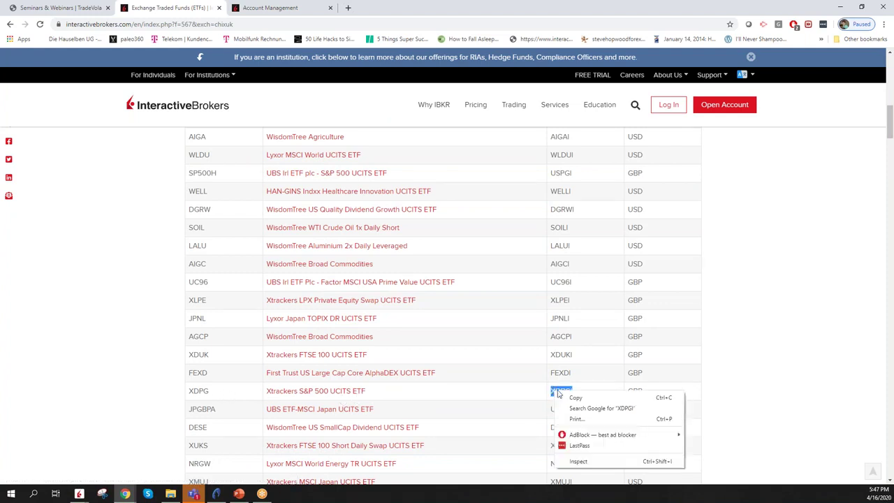
click(577, 398)
click(323, 392)
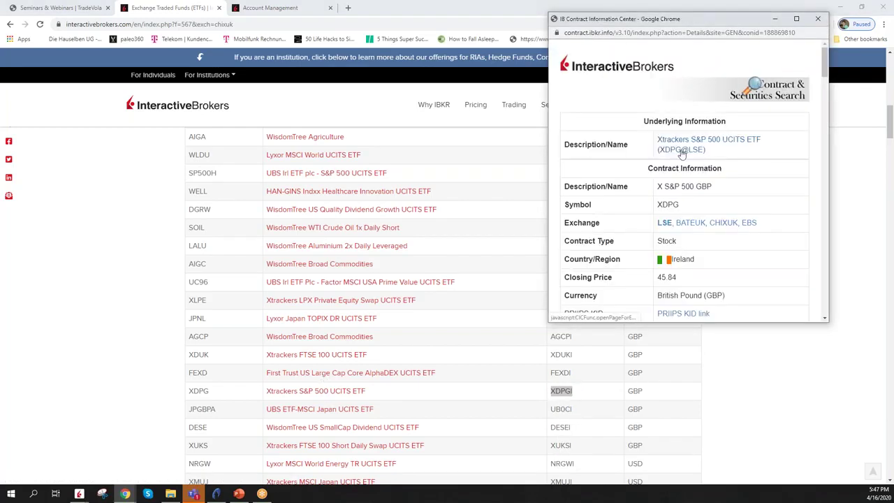
Copy the XDPG symbol, minimize the popup and Chrome, and select an empty Monitor row.
drag(682, 207, 658, 205)
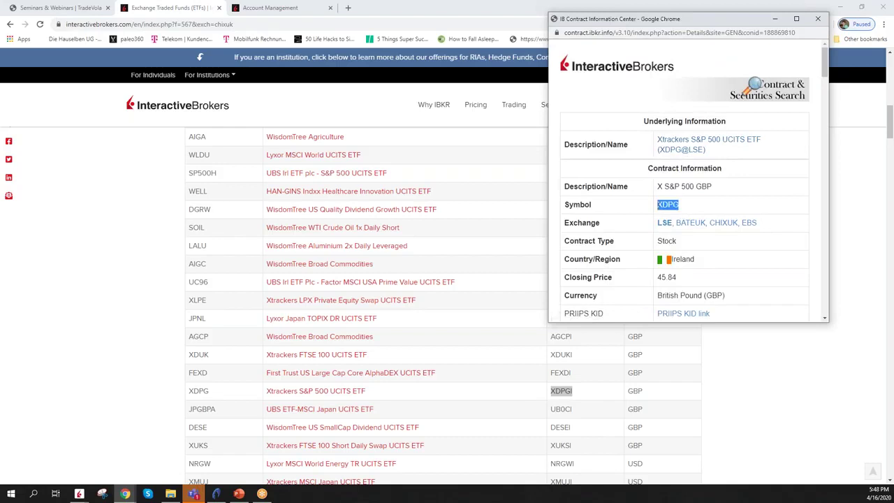
right_click(659, 207)
click(684, 214)
click(777, 21)
click(840, 7)
click(486, 165)
Paste XDPG into the watchlist row, pick the LSE stock contract, and cancel the market-depth prompt.
key(ctrl+v)
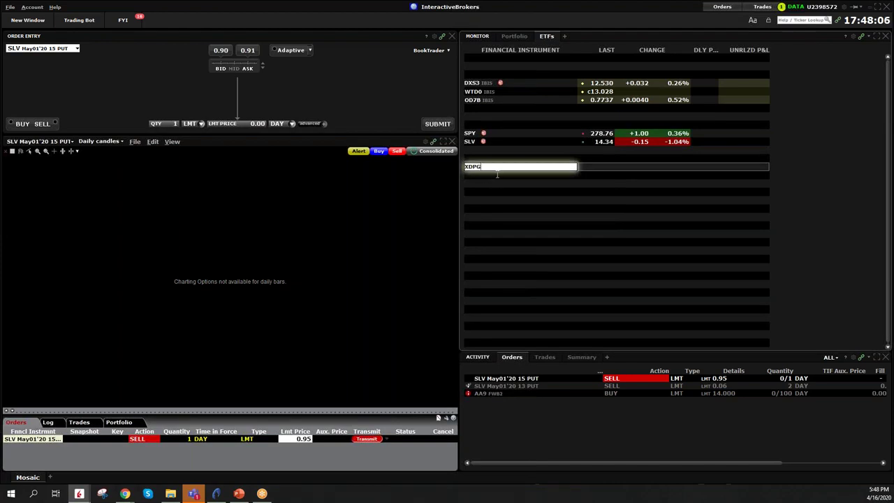
key(Return)
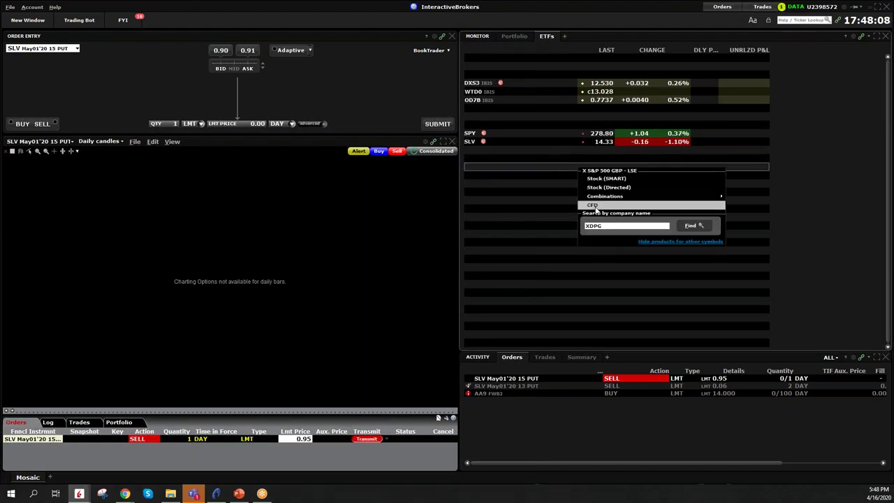
click(613, 180)
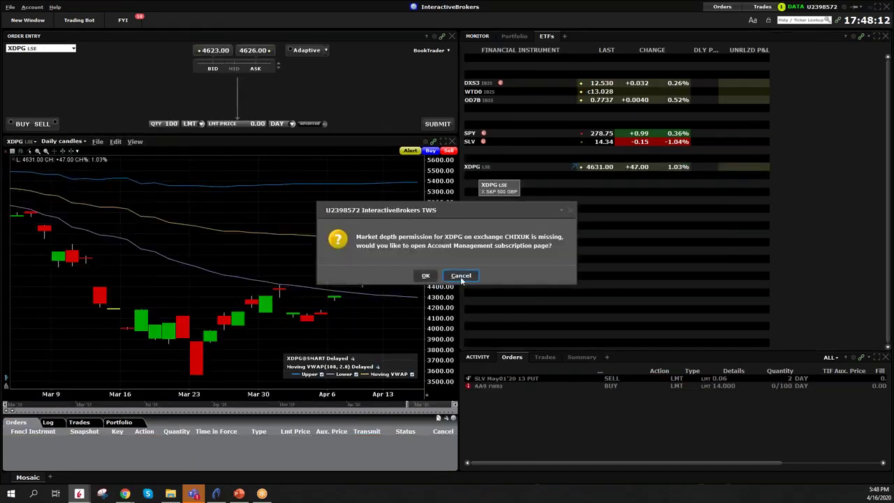
click(460, 277)
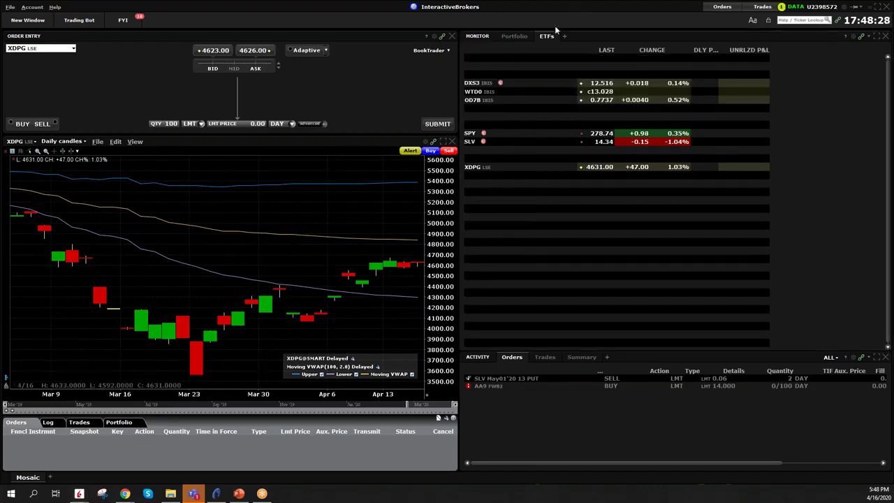
mouse_move(269, 40)
mouse_down()
mouse_move(183, 48)
mouse_move(204, 70)
mouse_move(245, 77)
mouse_move(281, 70)
mouse_move(281, 34)
mouse_up()
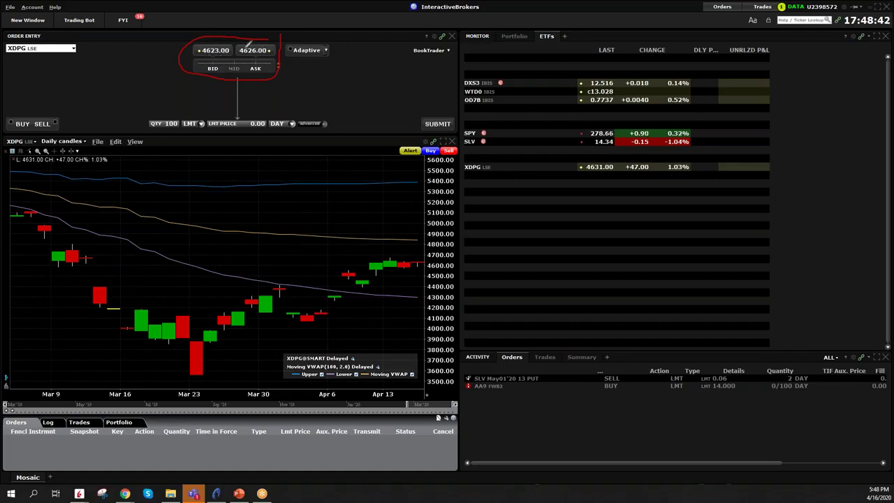
mouse_move(321, 75)
mouse_down()
mouse_move(328, 74)
mouse_move(324, 93)
mouse_move(344, 93)
mouse_move(350, 75)
mouse_move(368, 79)
mouse_up()
click(340, 93)
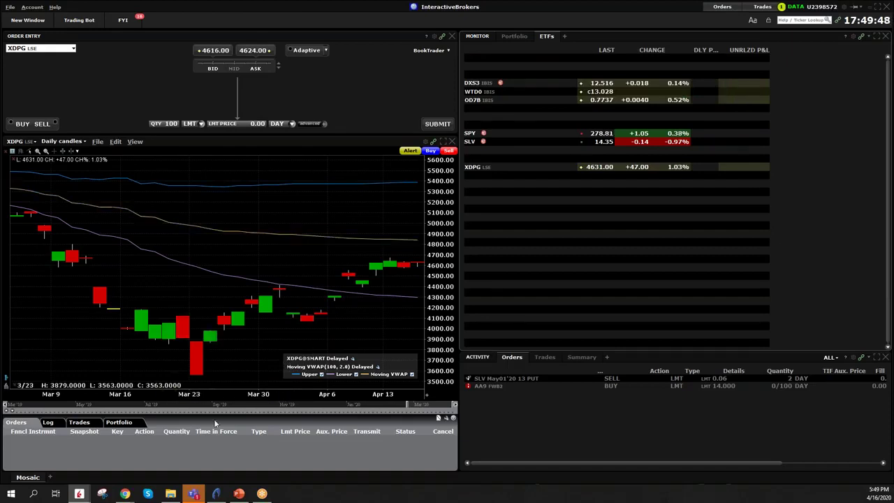
mouse_move(78, 489)
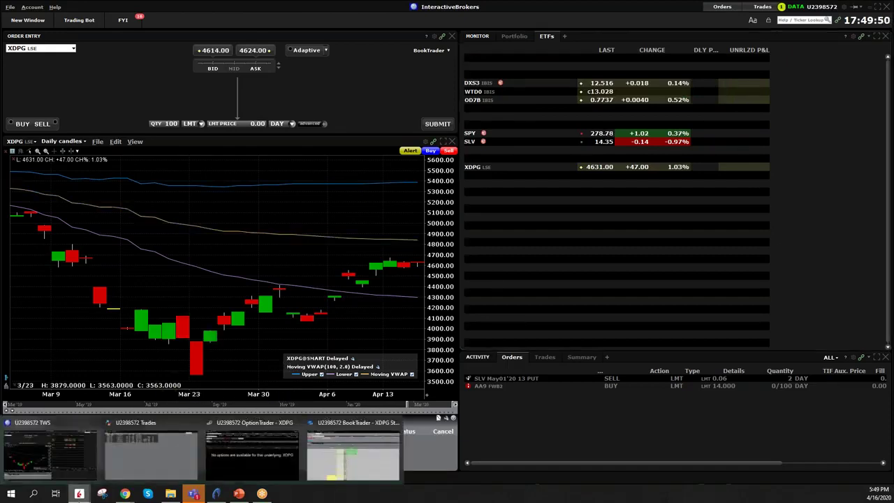
click(260, 449)
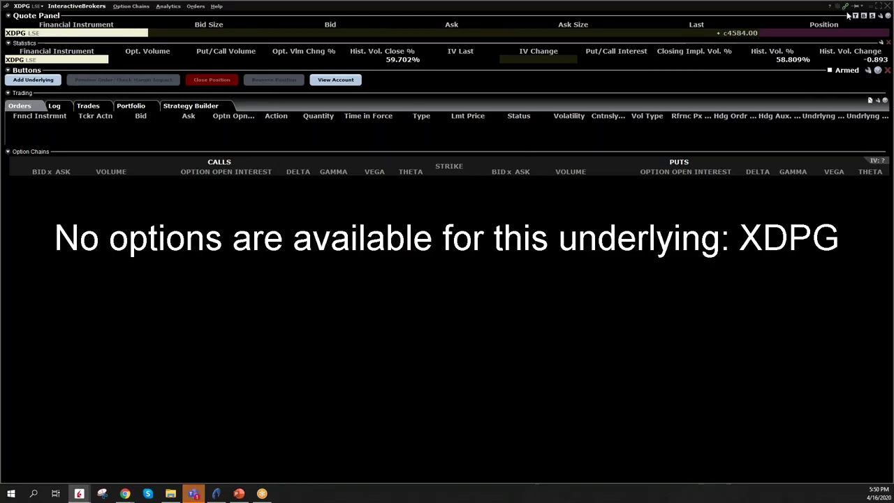
click(871, 12)
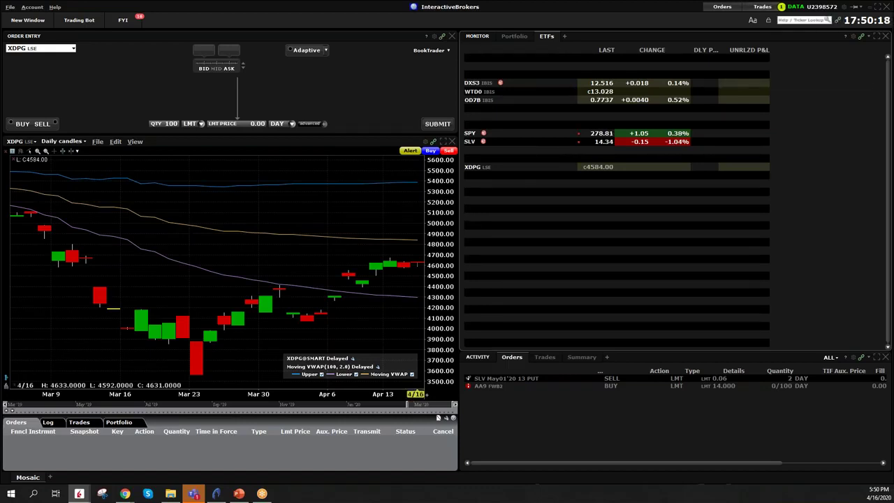
Enter 4gld in an empty watchlist row and choose the SMART-routed XETRA-GOLD stock contract.
click(491, 190)
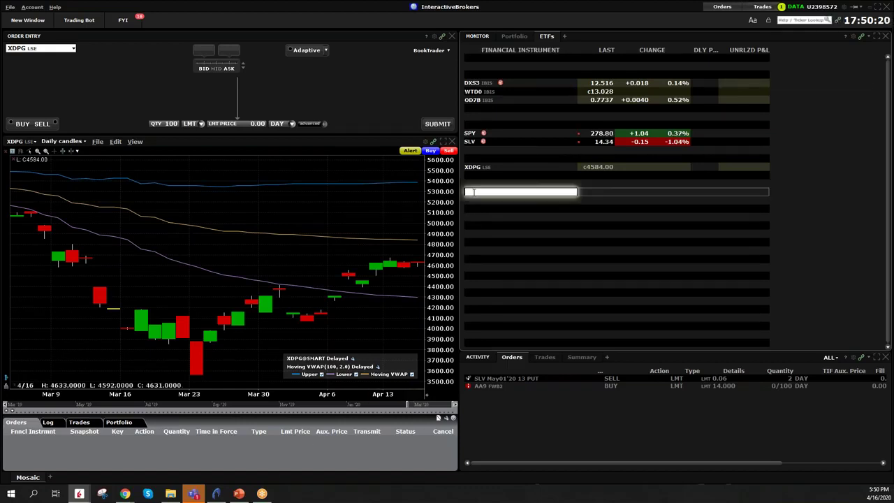
text(4gld)
key(Return)
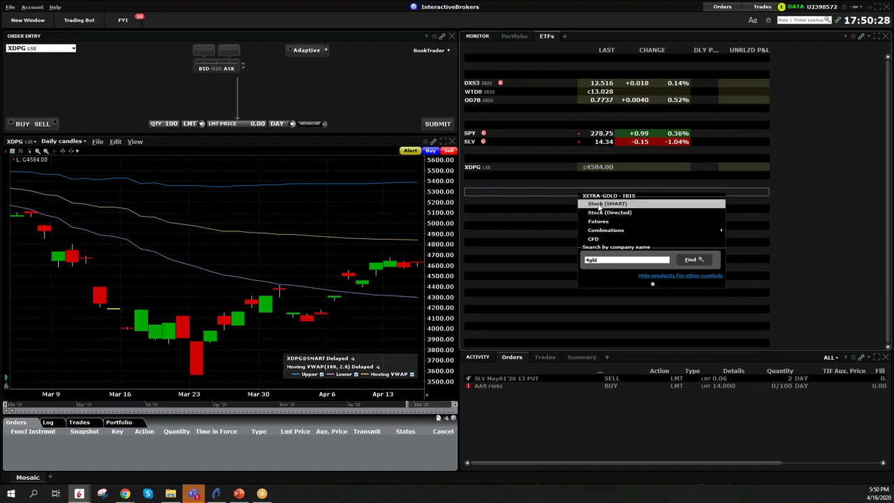
click(598, 205)
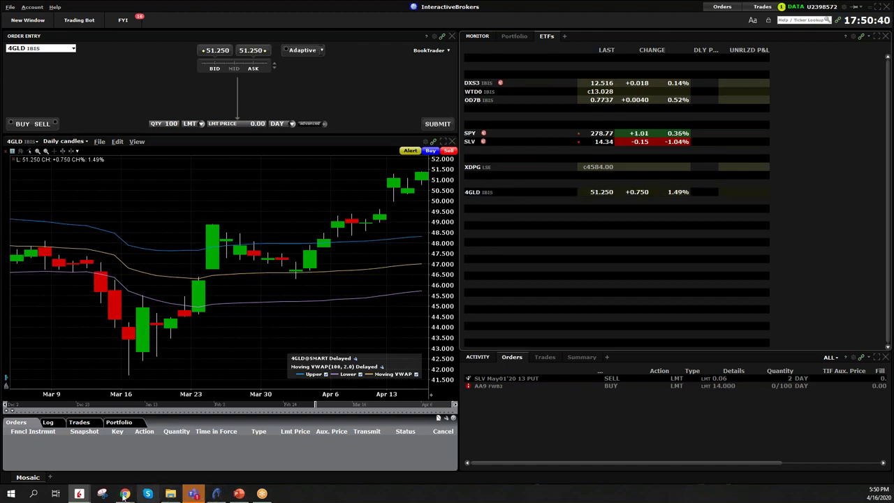
Show the 4GLD OptionTrader chain for MAY 15 '20, then APR 17 '20 expiries.
mouse_move(89, 495)
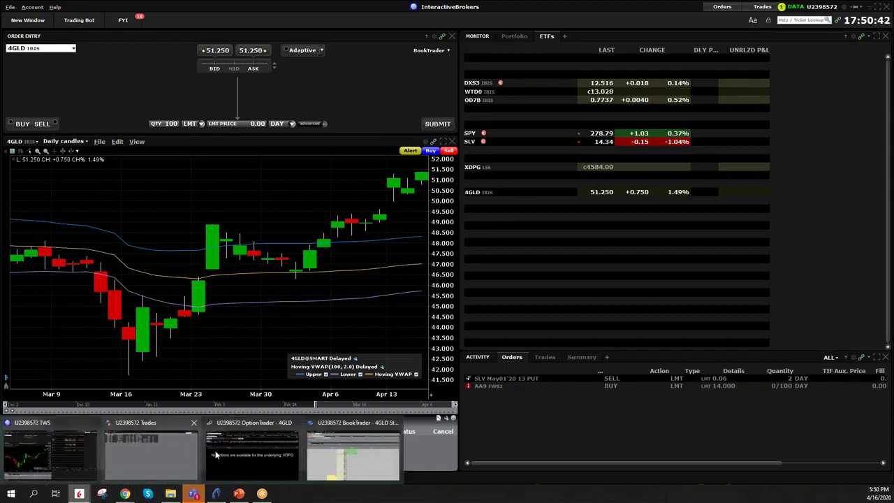
click(240, 453)
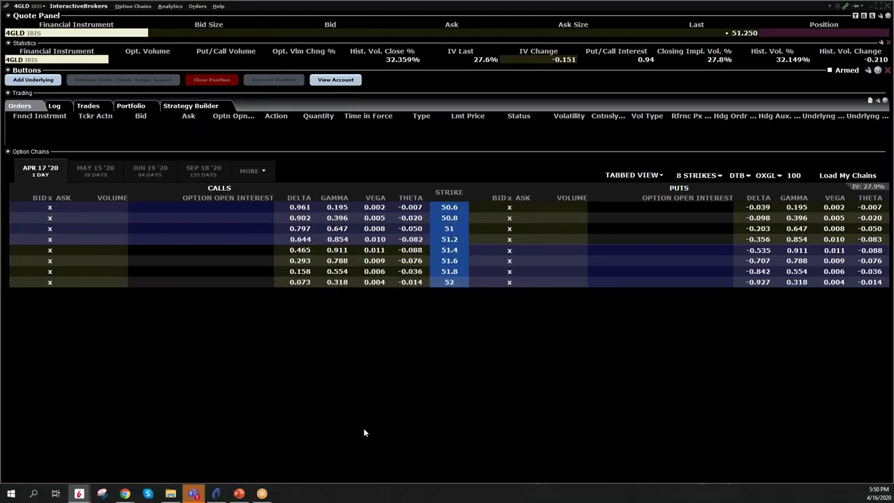
click(88, 172)
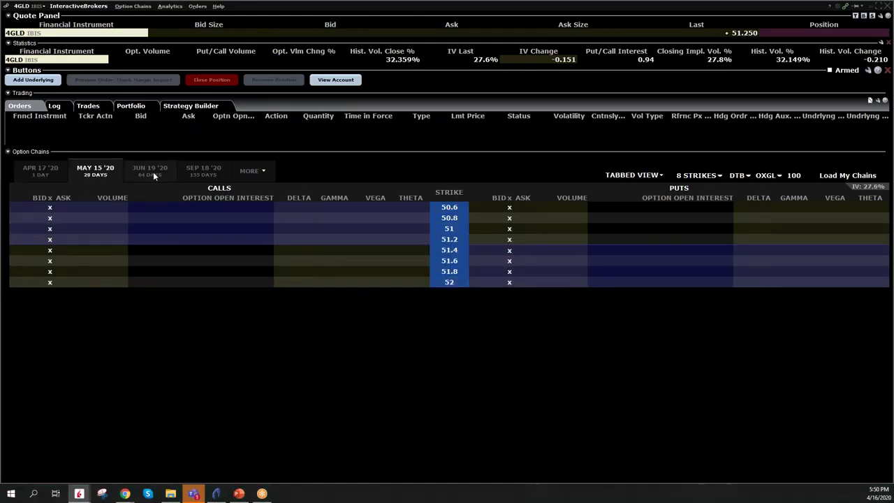
click(41, 174)
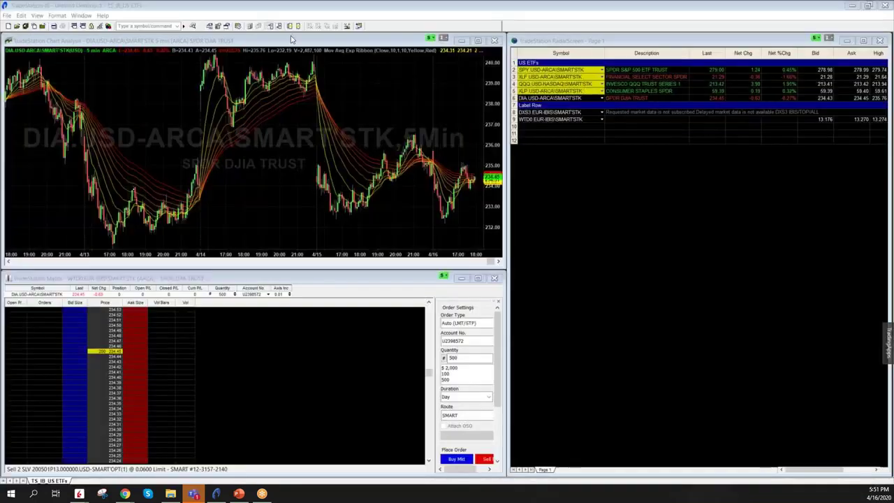
Load SPY into the linked chart, select the DXS3 row, and maximize the US ETFs RadarScreen.
click(543, 70)
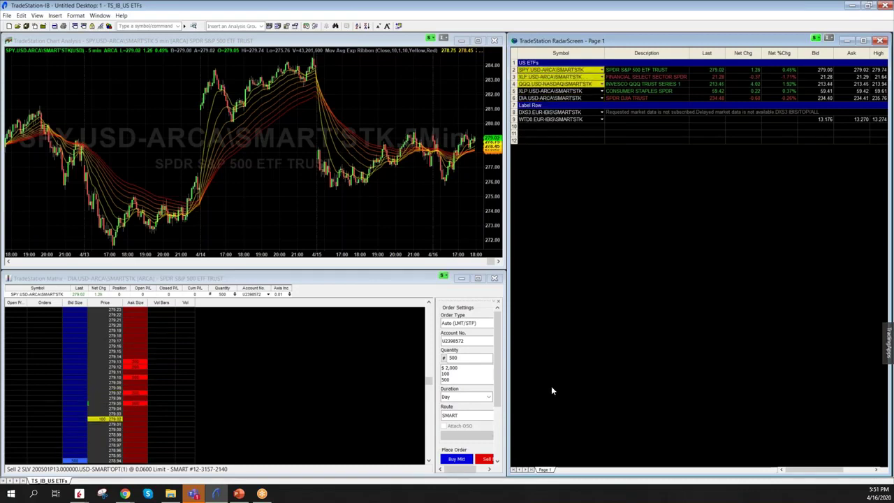
click(541, 114)
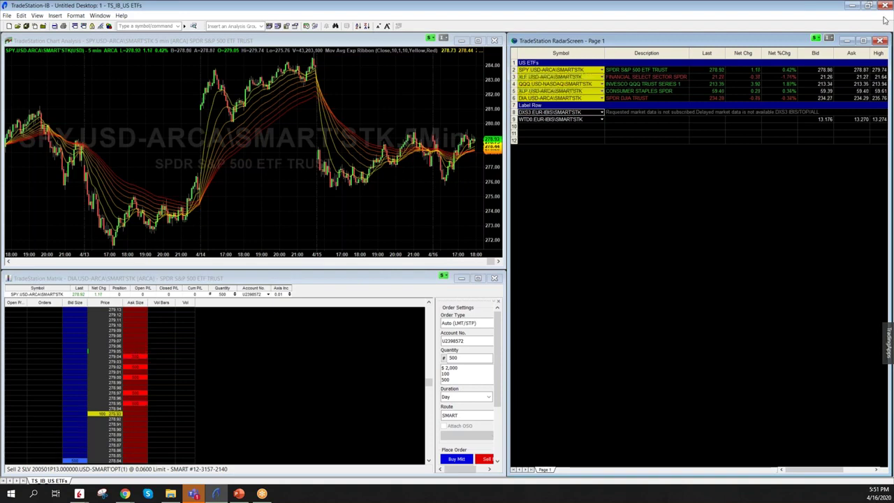
click(863, 40)
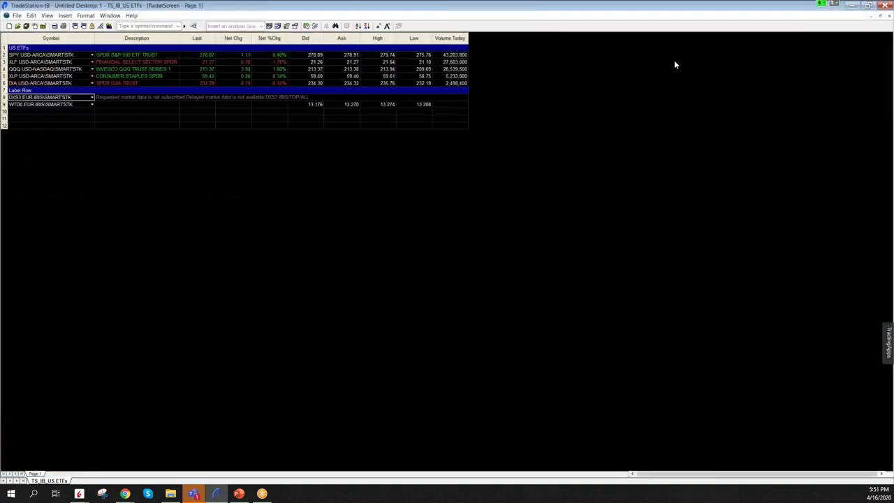
Sort the RadarScreen by highest volume and add an RSI indicator column.
click(456, 39)
click(456, 39)
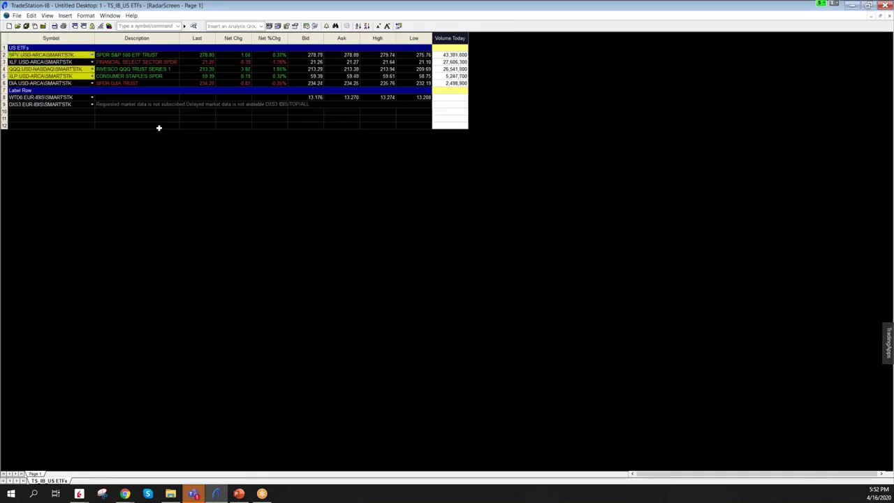
right_click(60, 62)
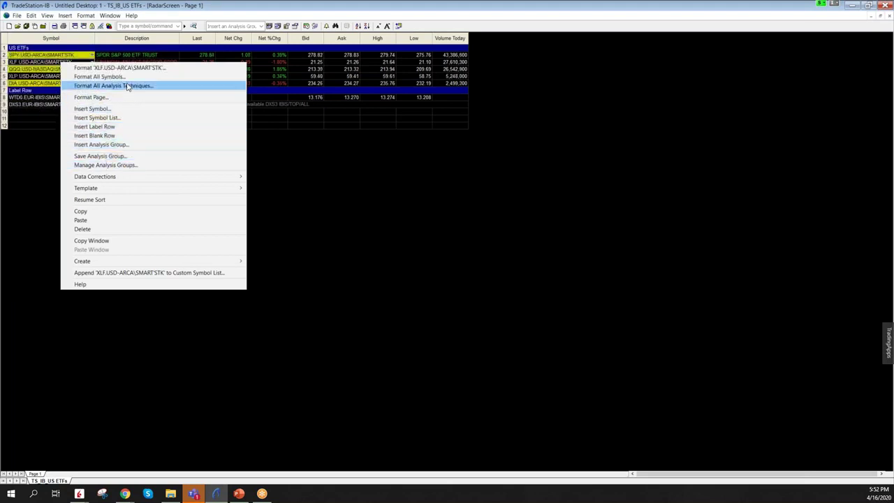
click(135, 96)
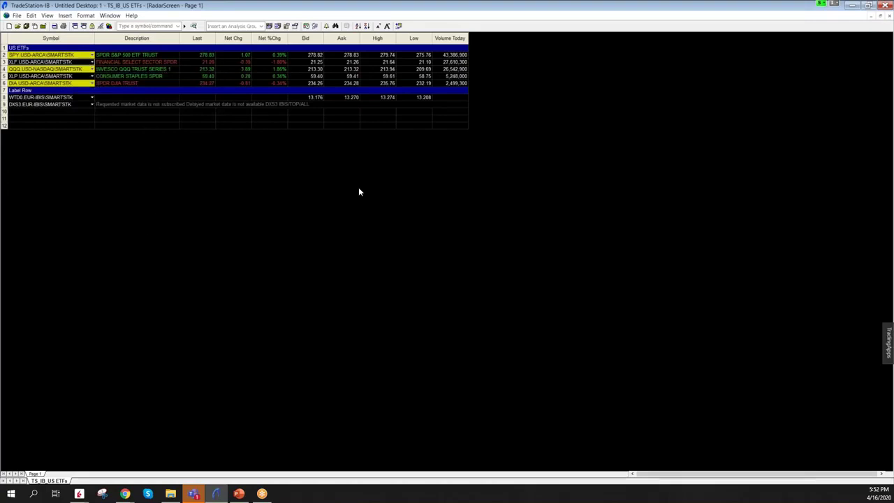
click(290, 208)
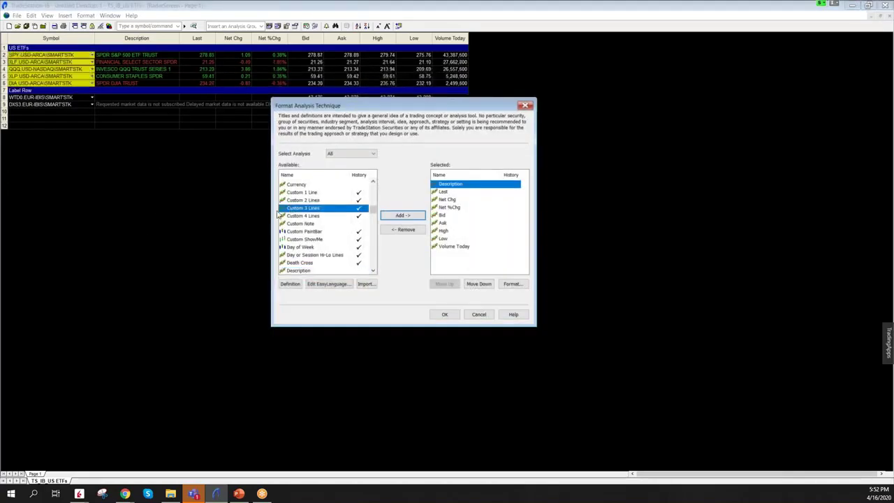
key(r)
key(s)
key(i)
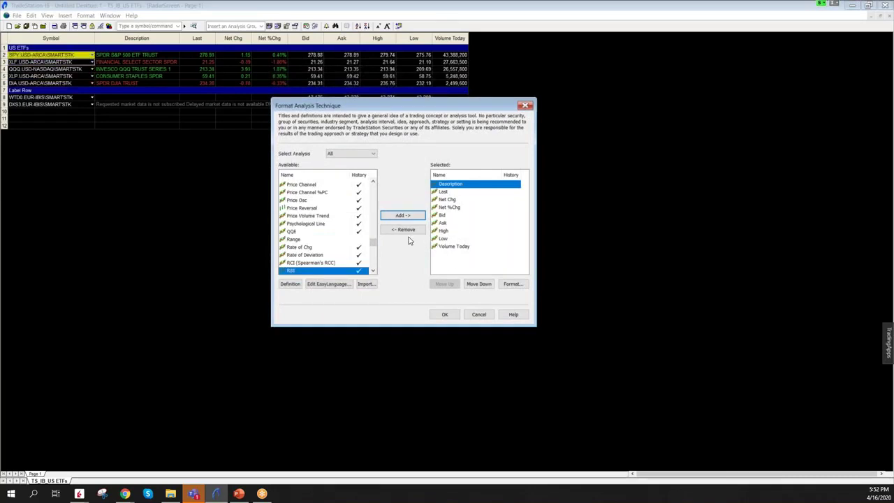
click(403, 215)
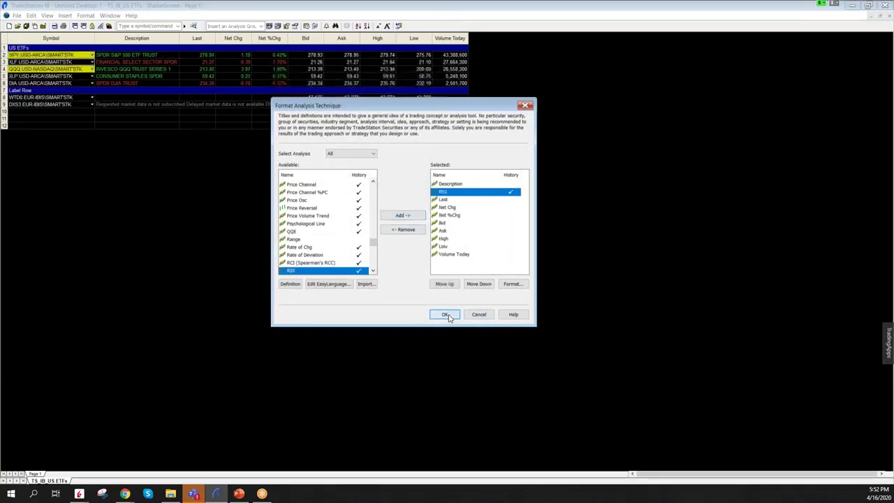
click(445, 314)
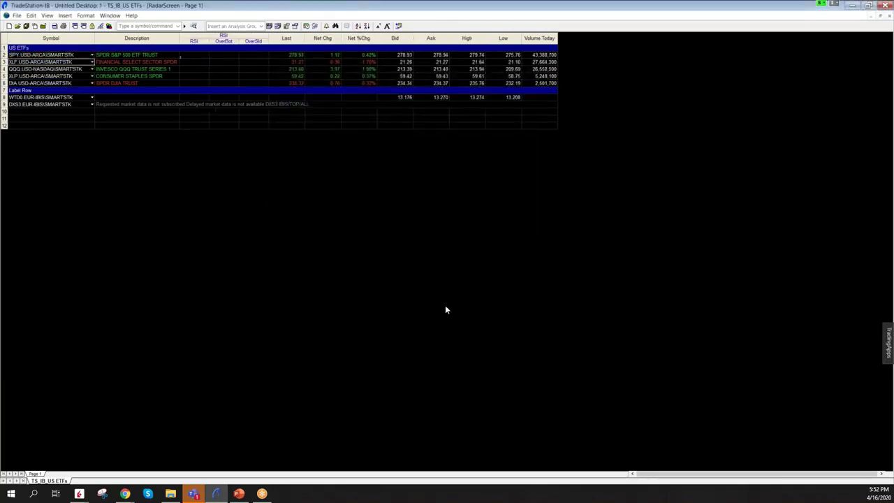
Hide the RSI column's OverBot and OverSld plots.
right_click(240, 33)
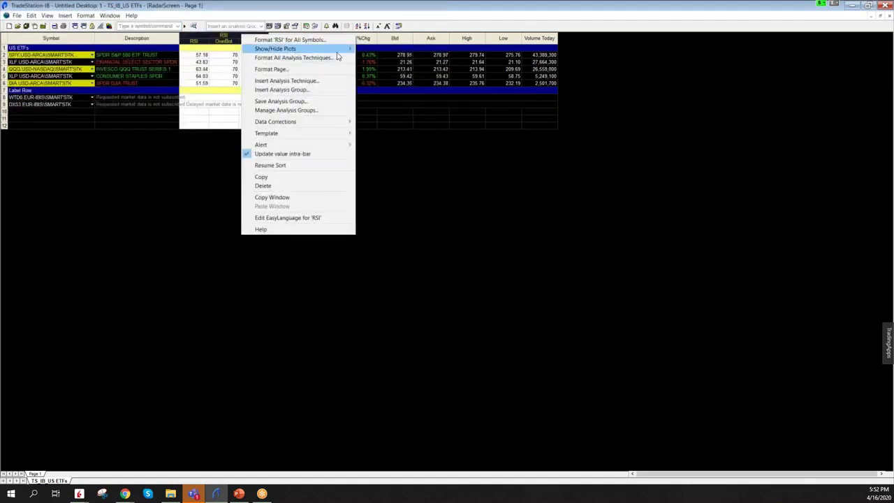
mouse_move(342, 49)
click(372, 58)
right_click(225, 41)
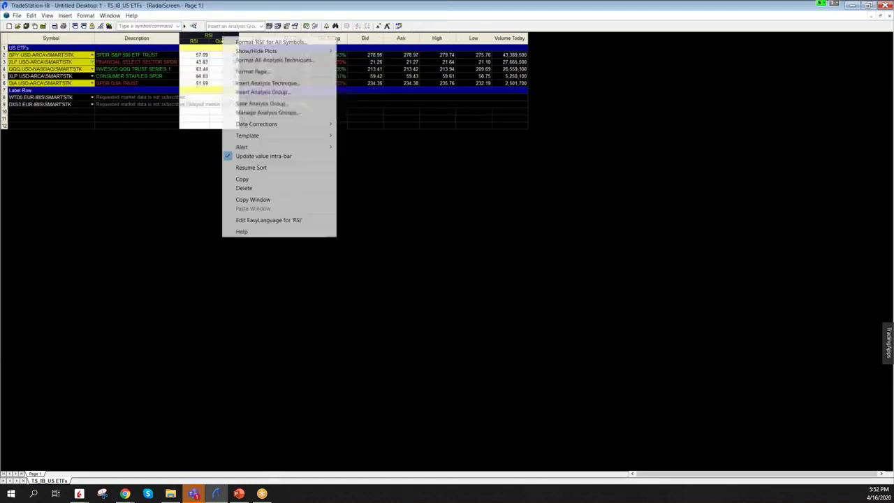
mouse_move(308, 50)
click(357, 68)
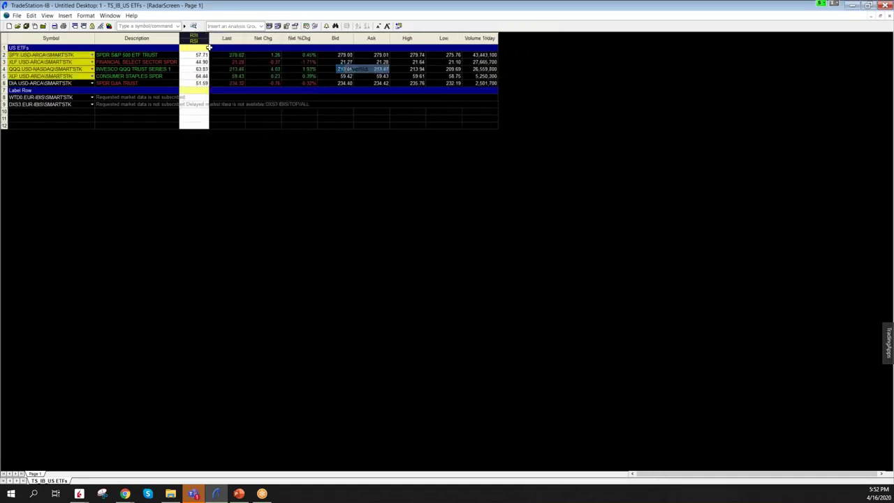
Confirm the interval settings with Format All Symbols, then select XLF.
right_click(25, 64)
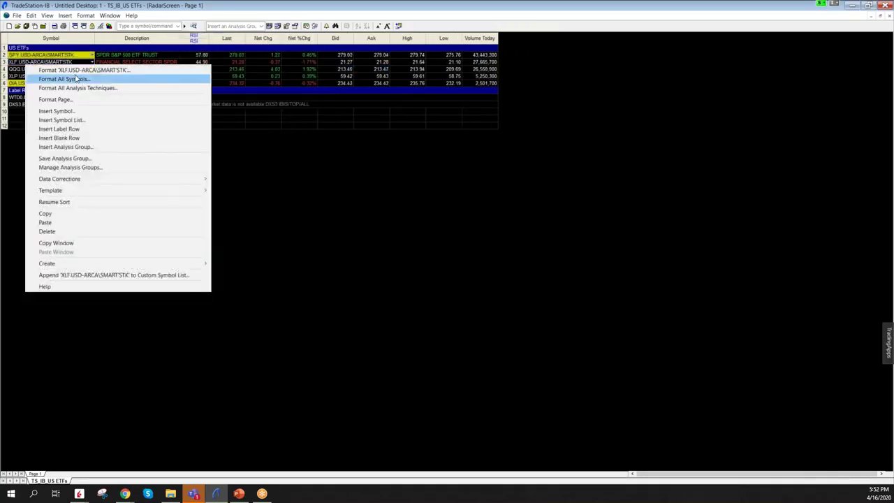
click(76, 79)
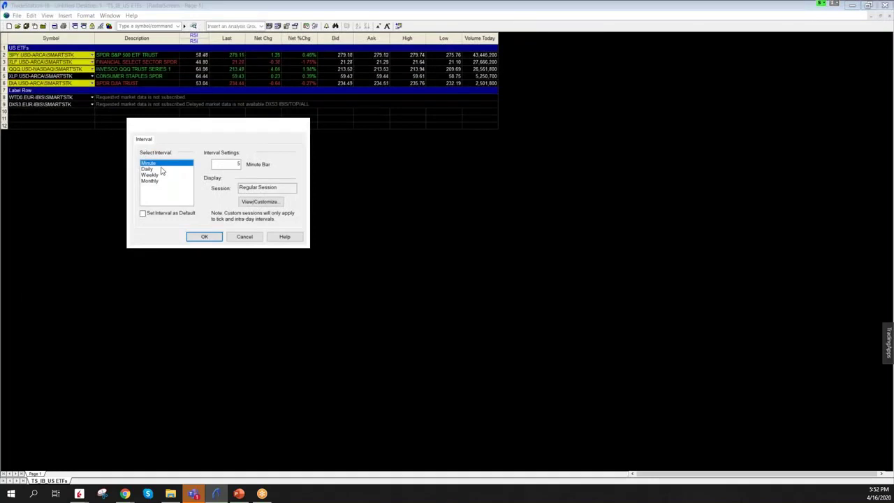
click(210, 237)
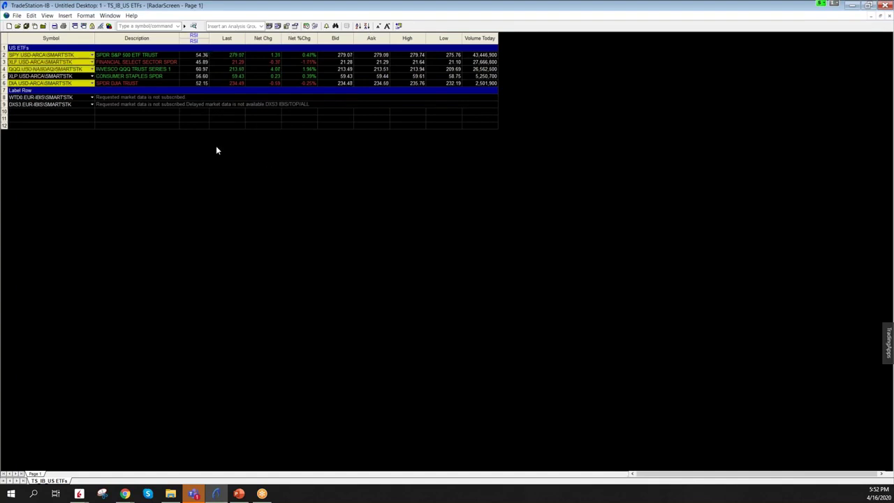
click(40, 62)
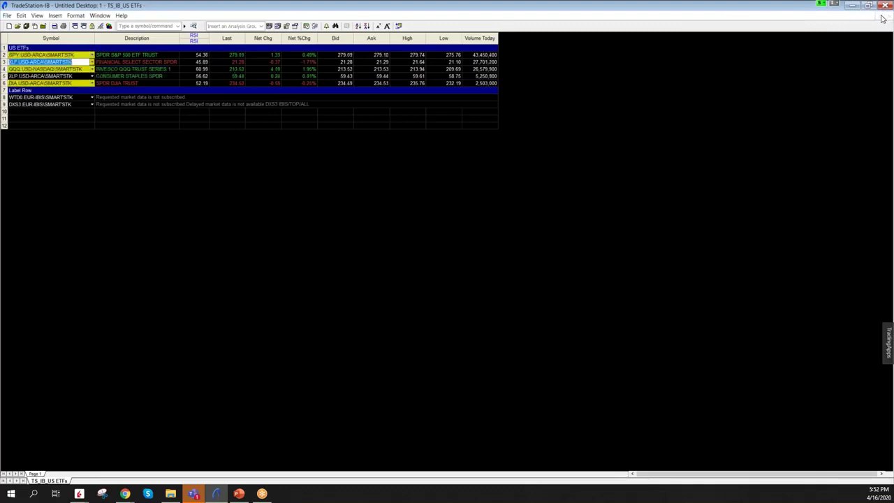
Restore the windows and insert the RSI indicator on the XLF chart.
click(882, 17)
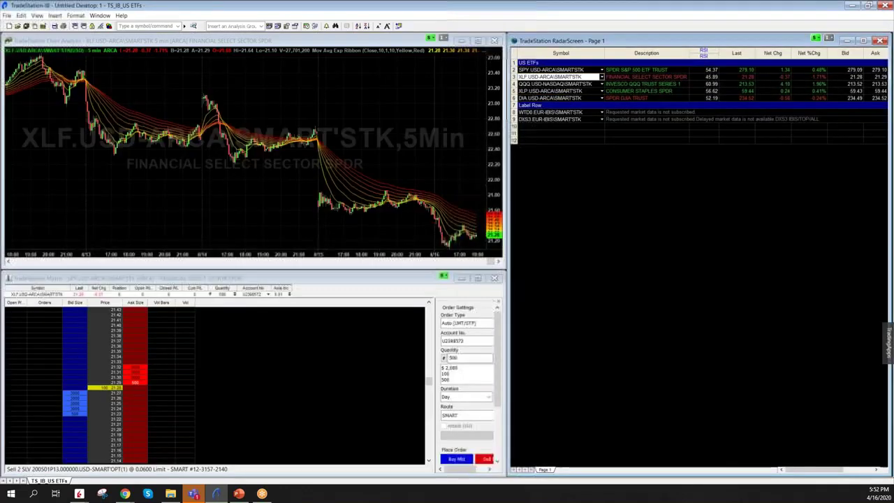
right_click(345, 98)
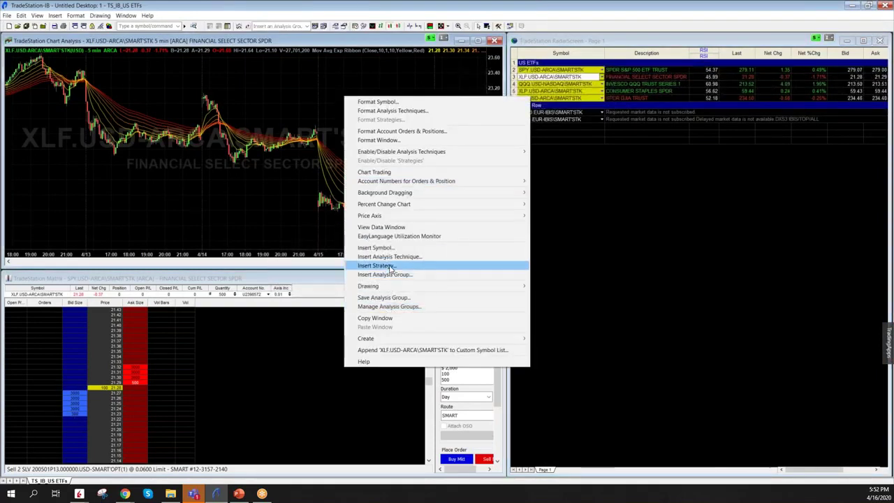
click(345, 176)
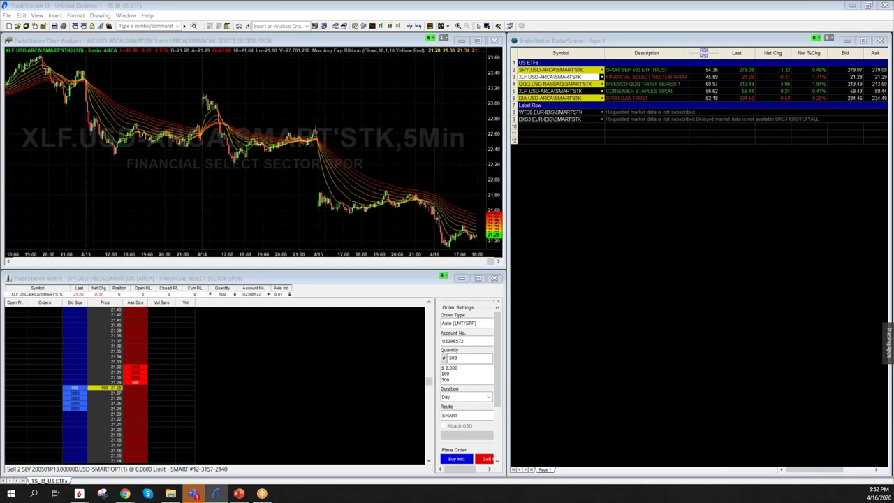
click(156, 165)
key(r)
key(s)
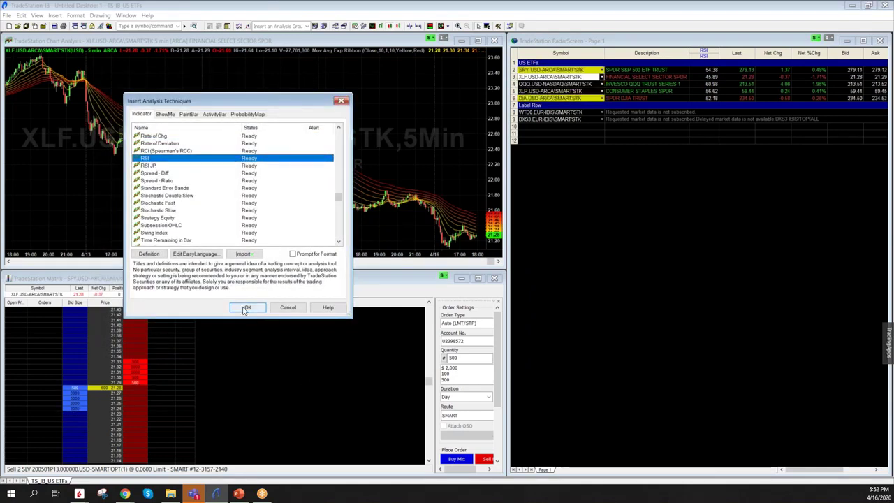
click(247, 308)
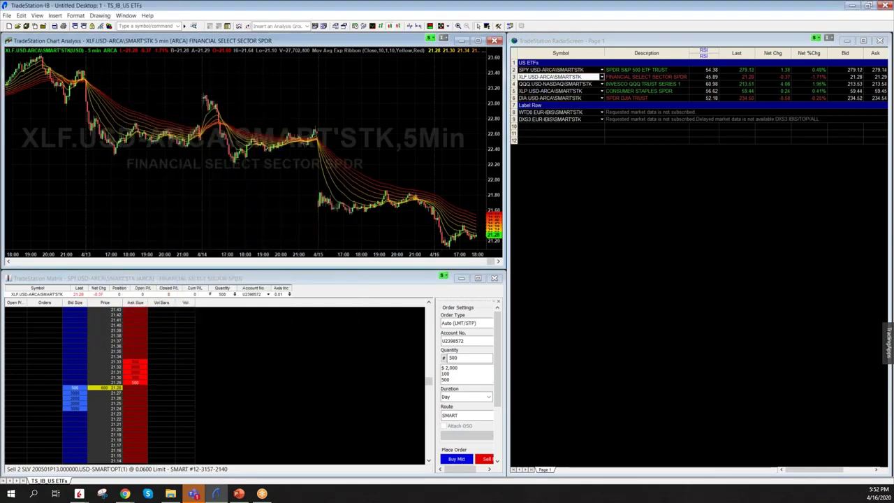
Maximize the XLF chart and switch it to daily bars.
click(478, 41)
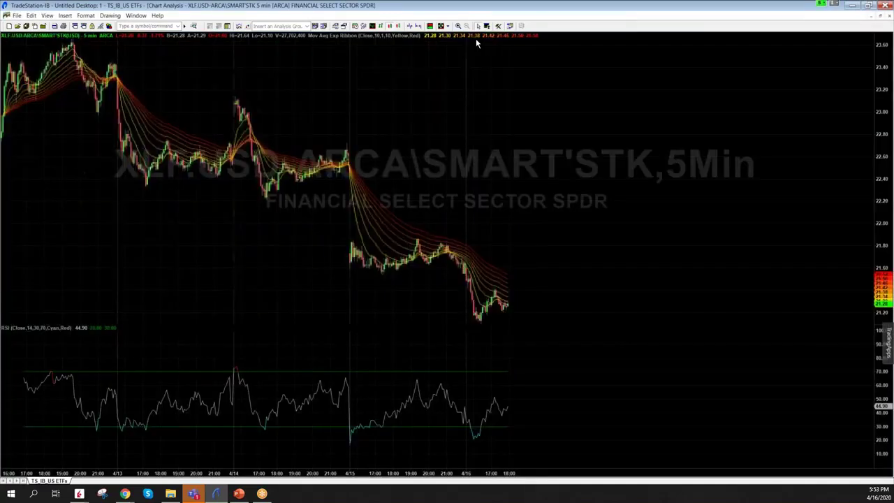
click(363, 26)
click(388, 150)
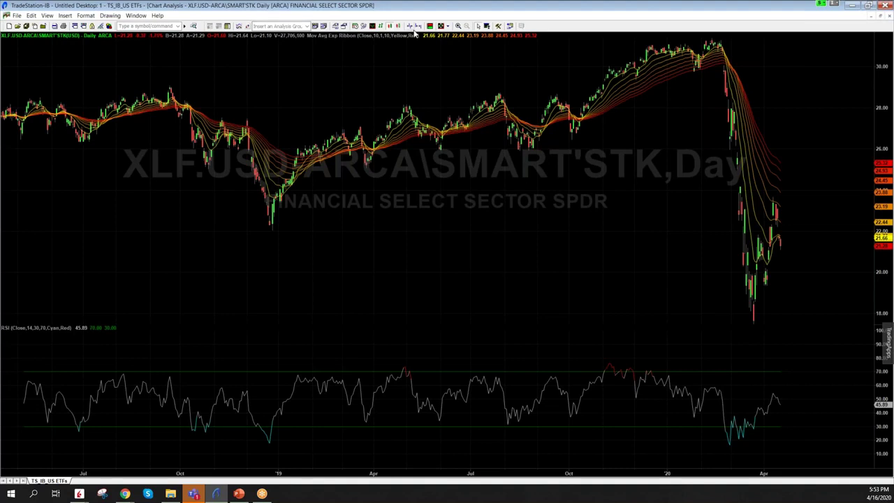
scroll(513, 157, up, 5)
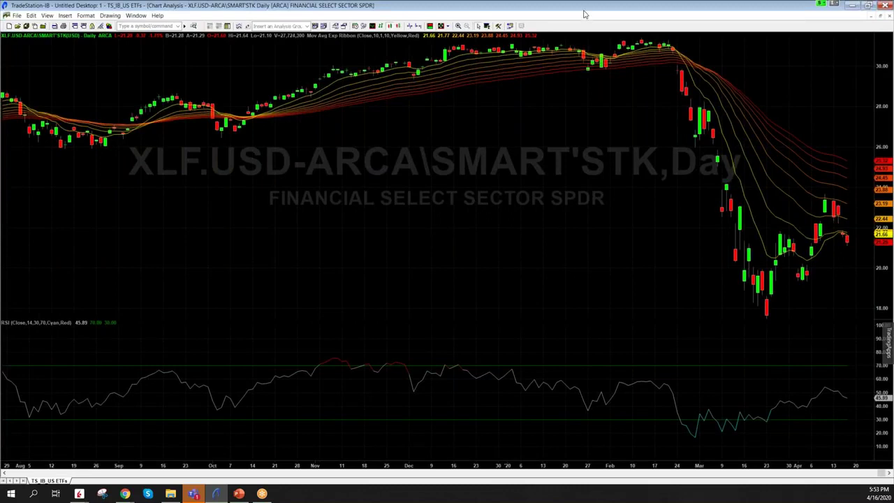
click(514, 94)
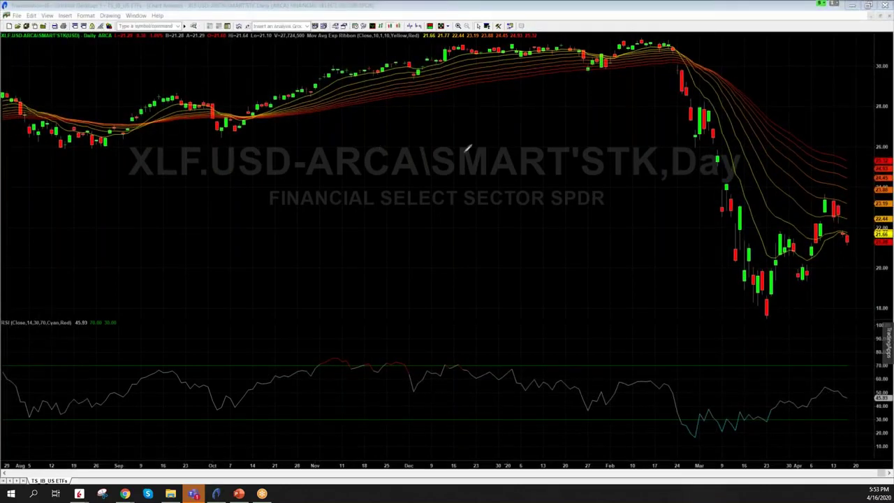
drag(271, 217, 593, 217)
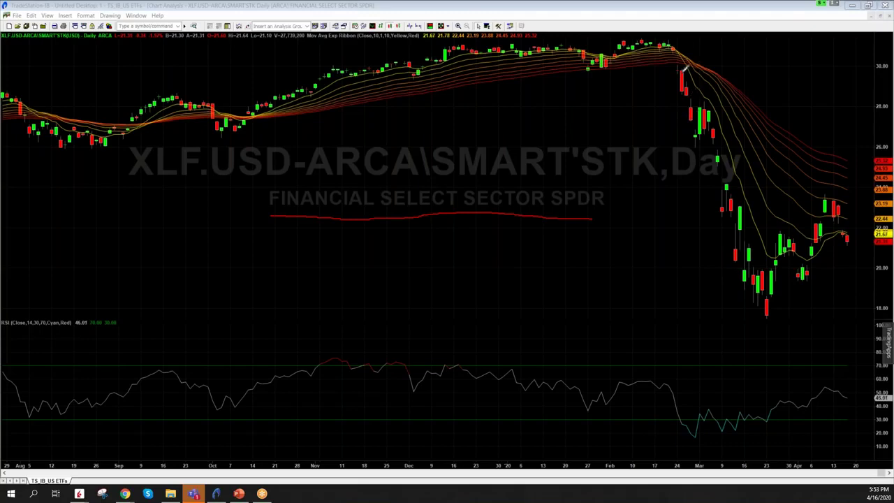
mouse_move(681, 61)
mouse_down()
mouse_move(725, 204)
mouse_move(771, 307)
mouse_up()
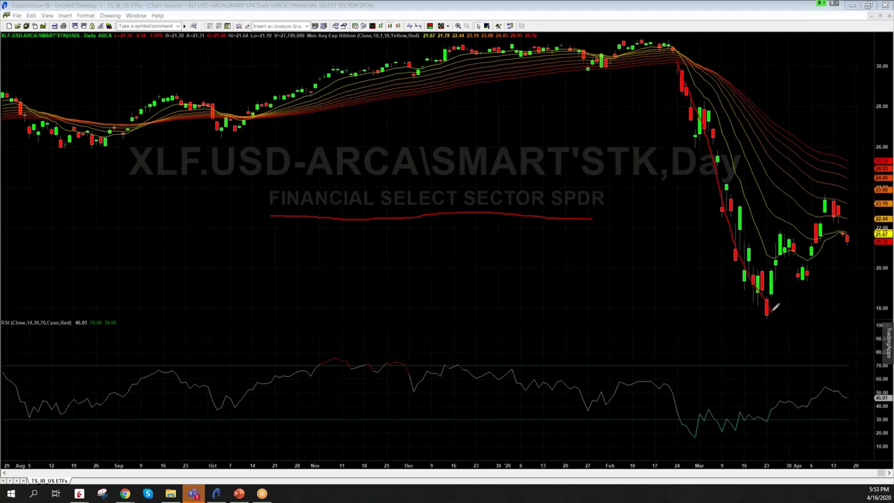
mouse_move(772, 308)
mouse_down()
mouse_move(847, 204)
mouse_move(855, 258)
mouse_up()
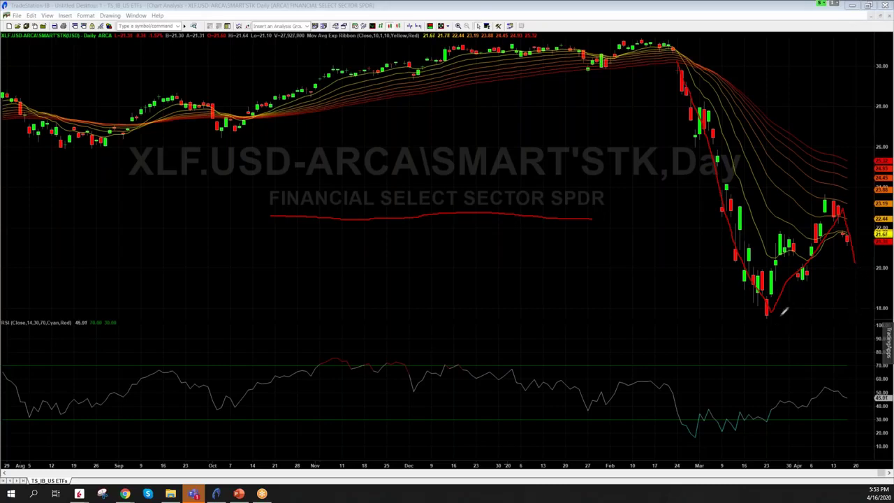
mouse_move(772, 307)
mouse_down()
mouse_move(794, 326)
mouse_move(791, 312)
mouse_up()
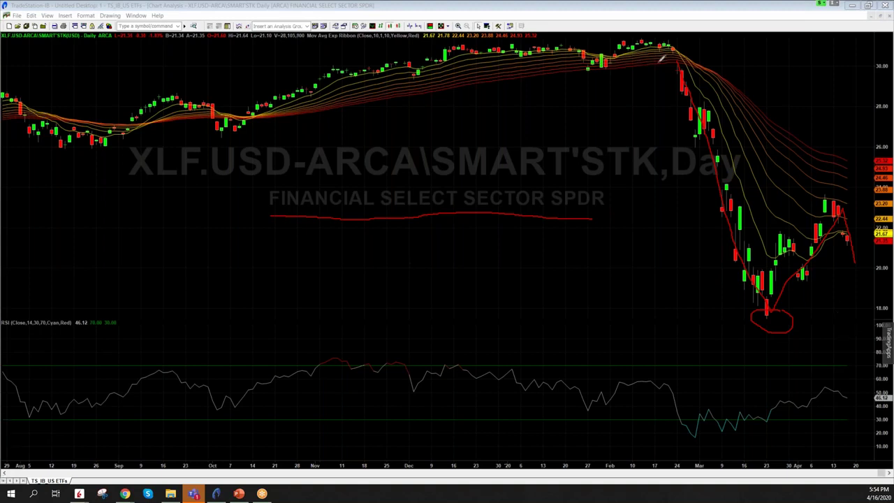
key(e)
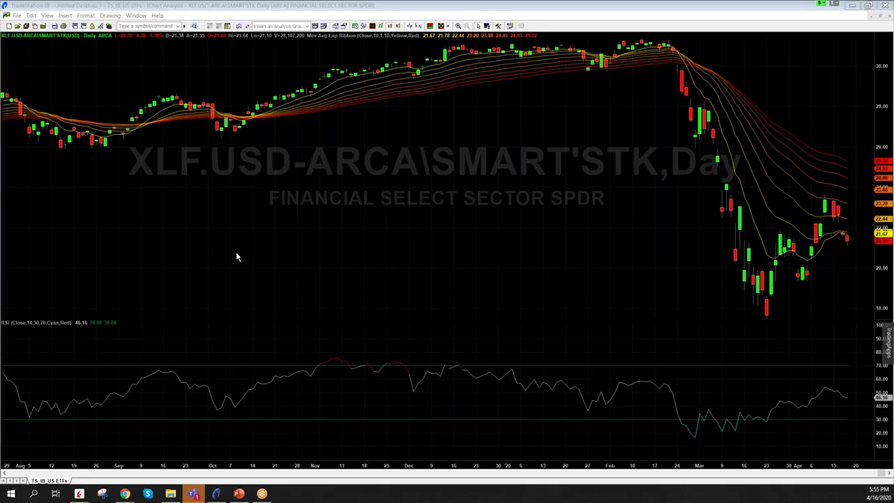
Search finviz for spy and circle SPY's Dividend and Dividend % figures with the pen.
key(alt+Tab)
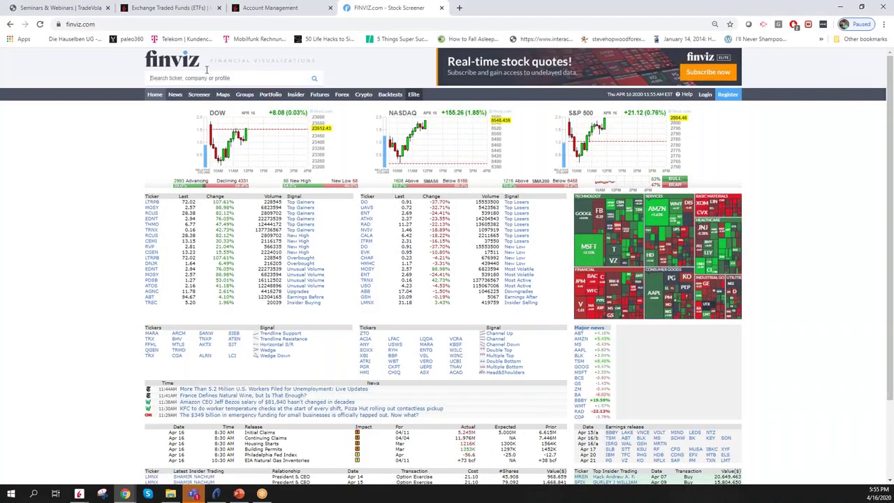
click(206, 77)
text(spy)
key(Return)
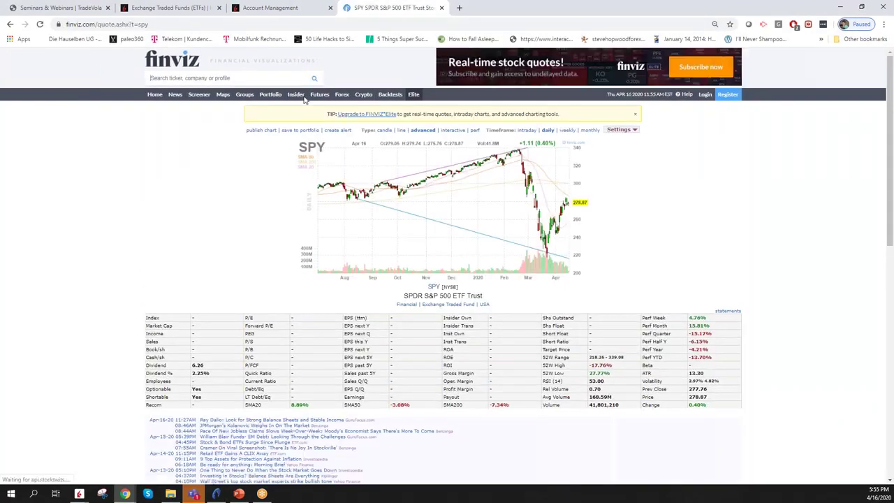
key(ctrl+F1)
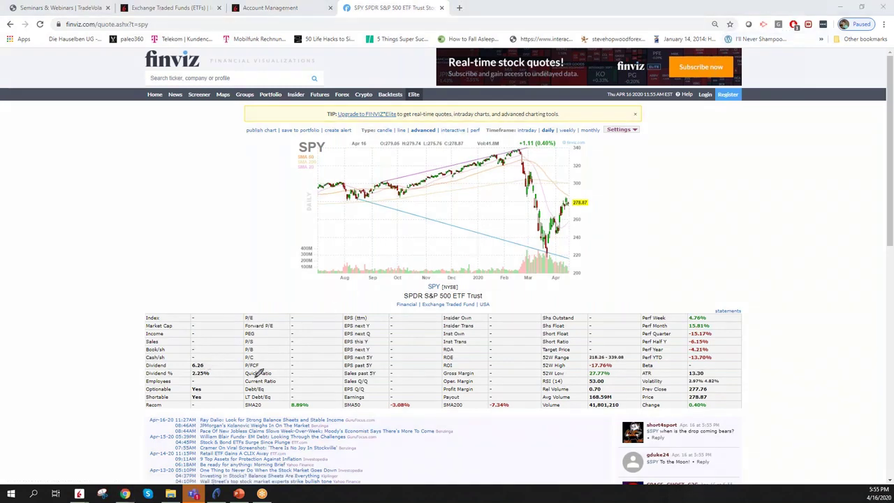
mouse_move(221, 351)
mouse_down()
mouse_move(155, 352)
mouse_move(137, 370)
mouse_move(188, 375)
mouse_move(215, 372)
mouse_move(228, 359)
mouse_move(208, 354)
mouse_up()
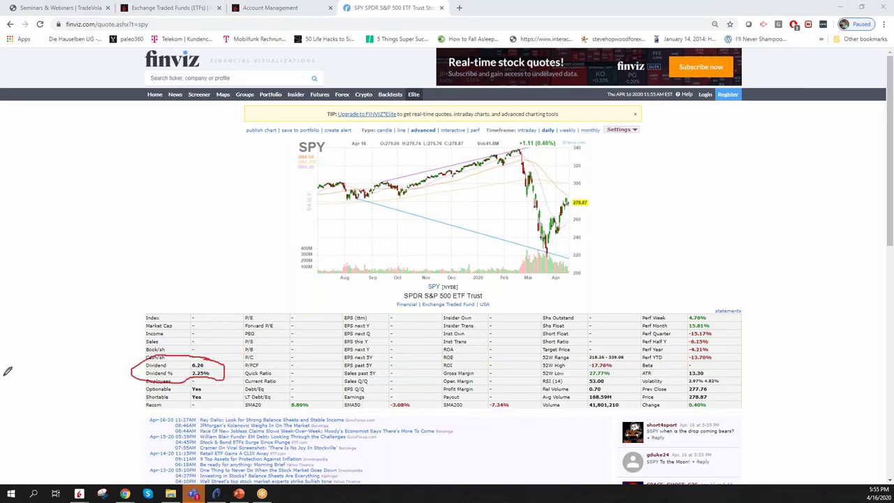